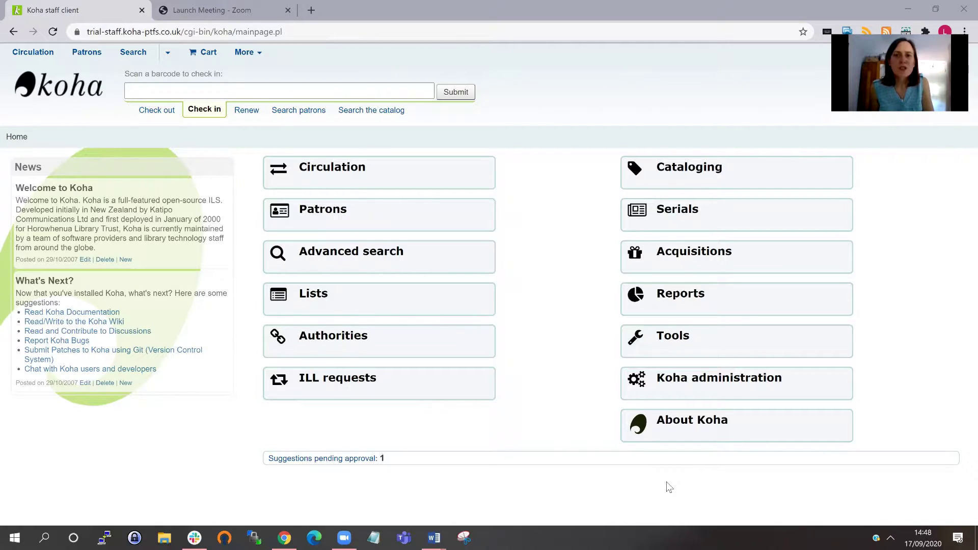
Open the Tools page from the Koha staff client home.
click(675, 340)
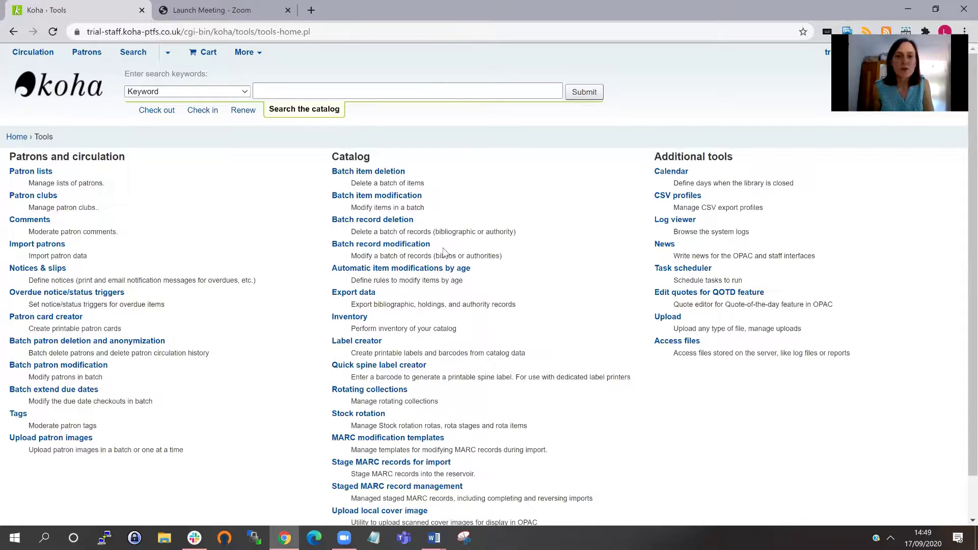
Start a new MARC modification template named '440 update' and submit it.
click(383, 439)
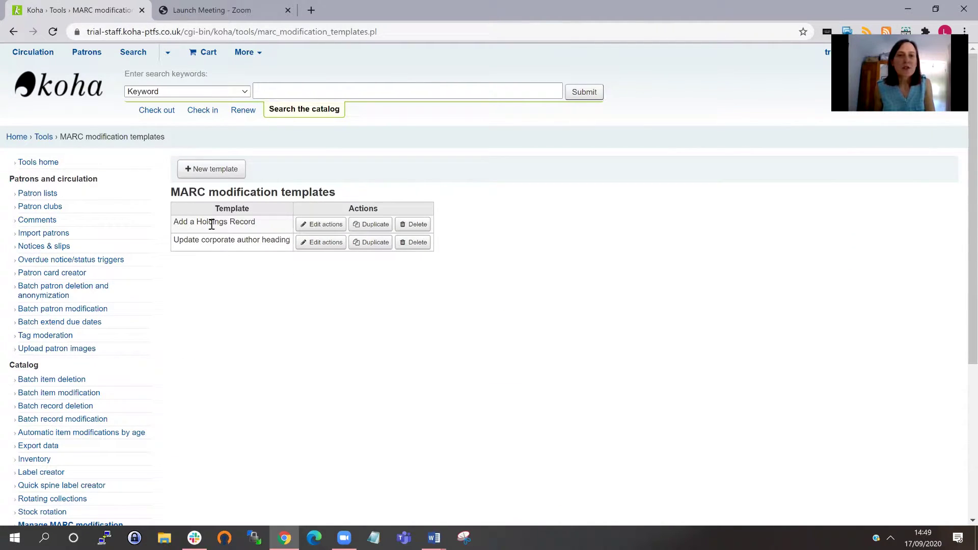
click(216, 174)
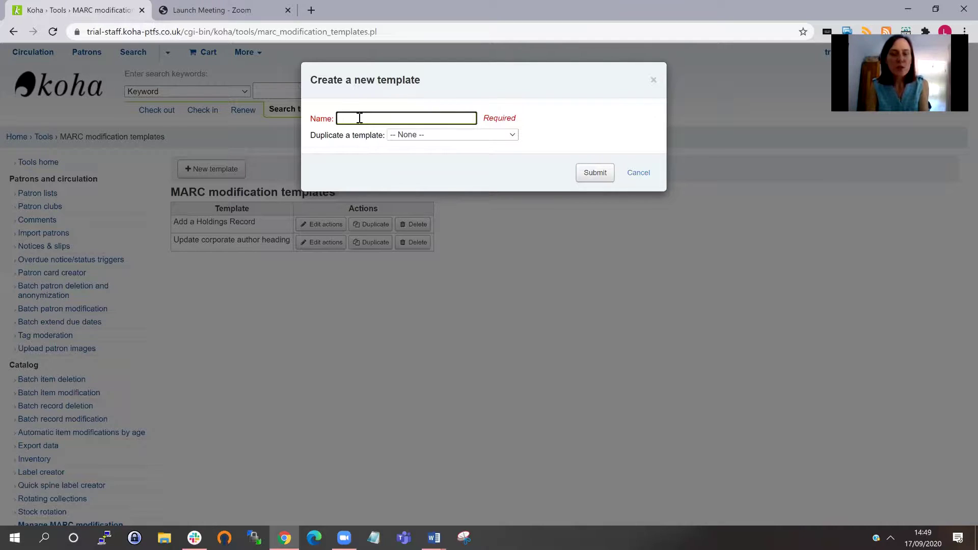
text(440)
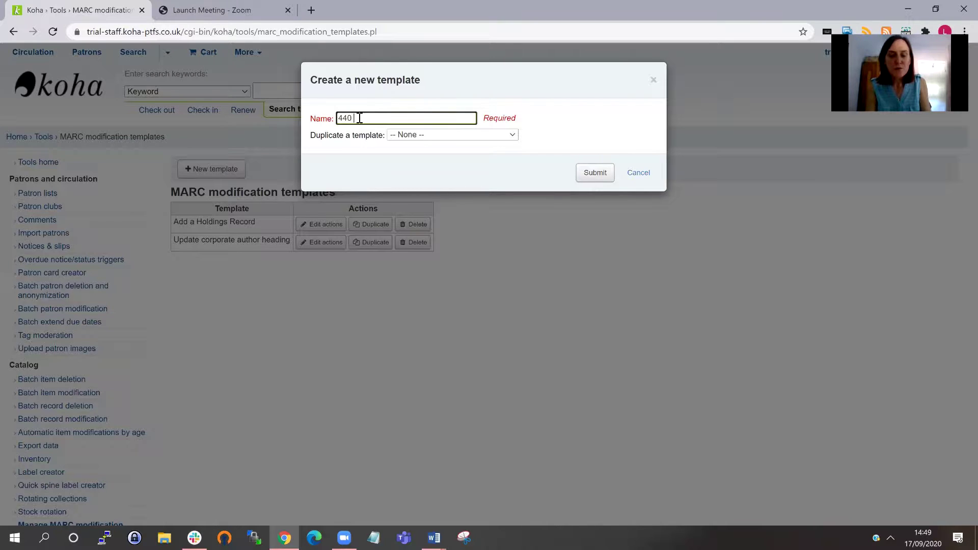
text( update)
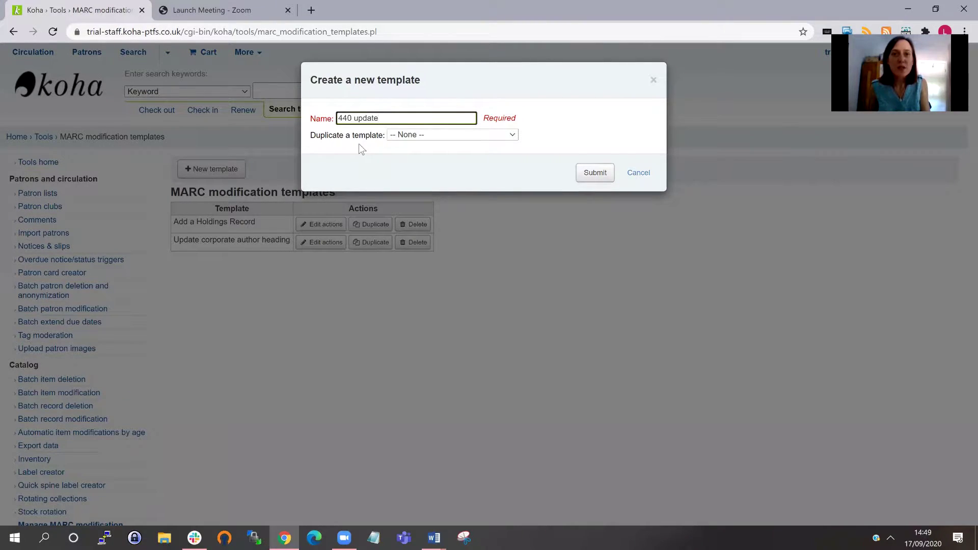
click(599, 174)
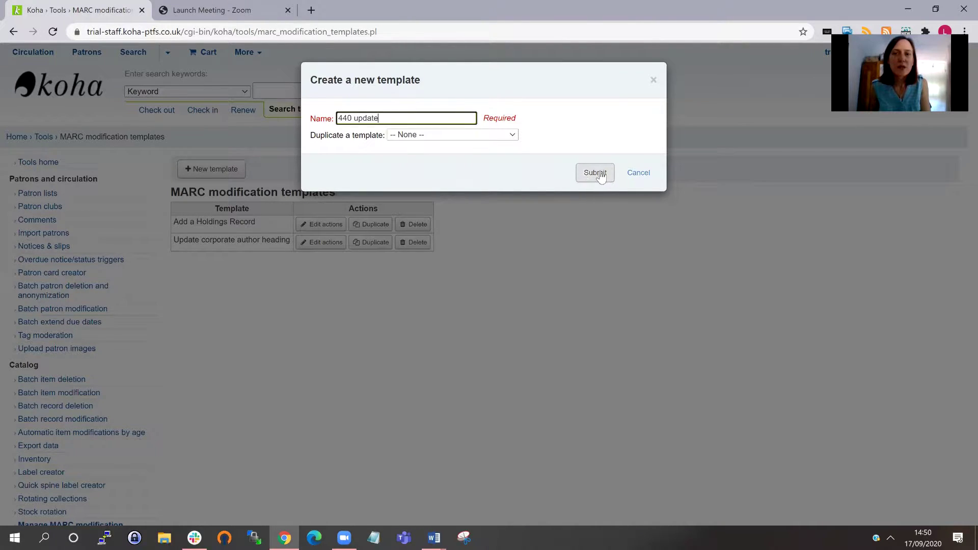
Save the 440 update template and start defining a new action for it.
click(600, 175)
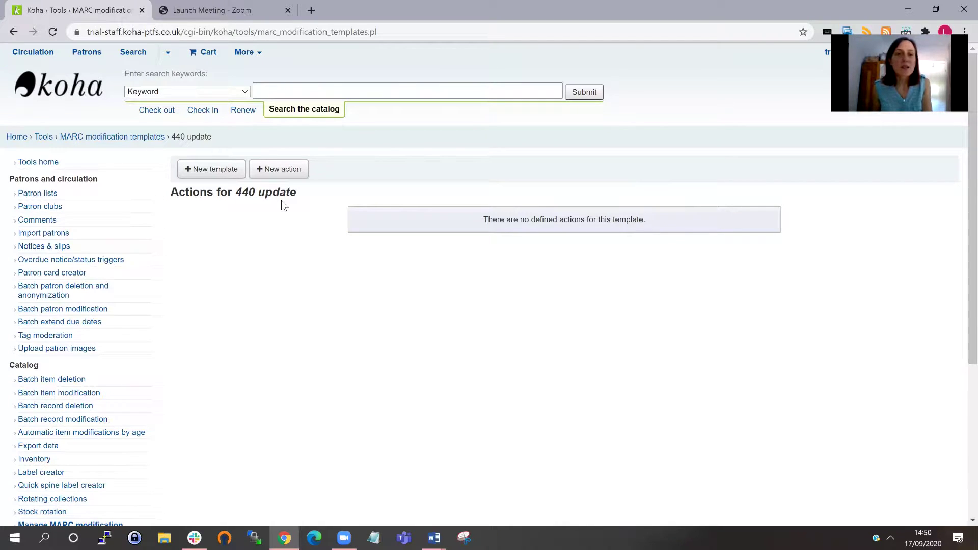
click(285, 173)
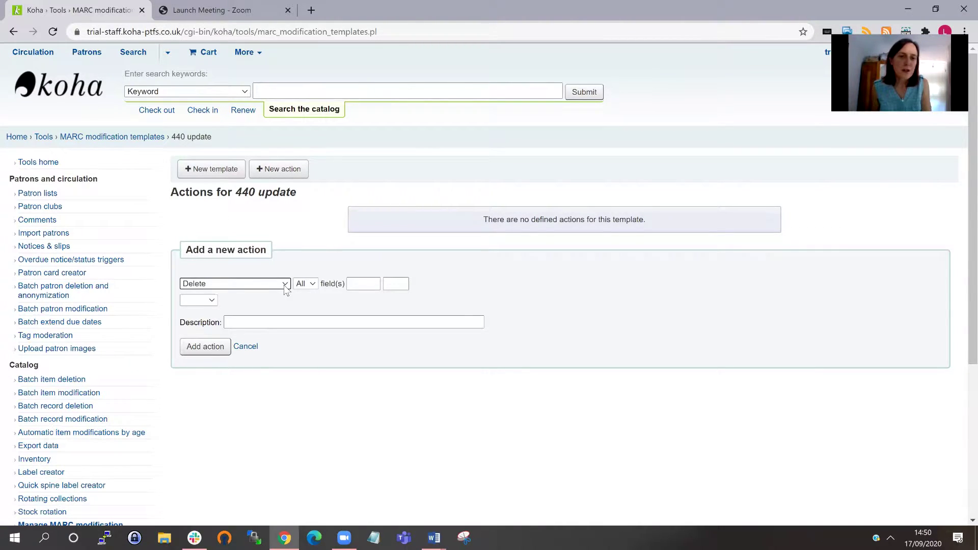
click(285, 287)
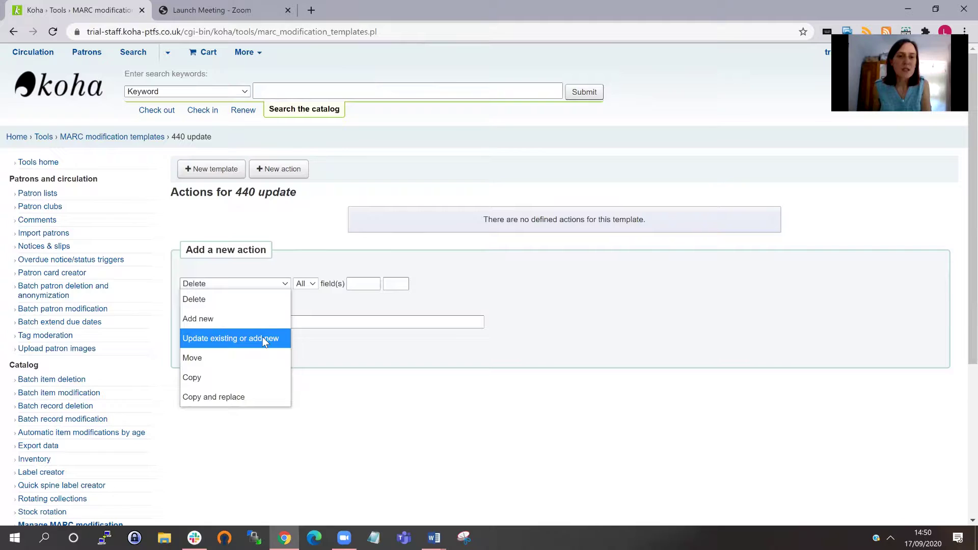
Configure the action as Move all 440 $a to field 490 $a.
click(264, 364)
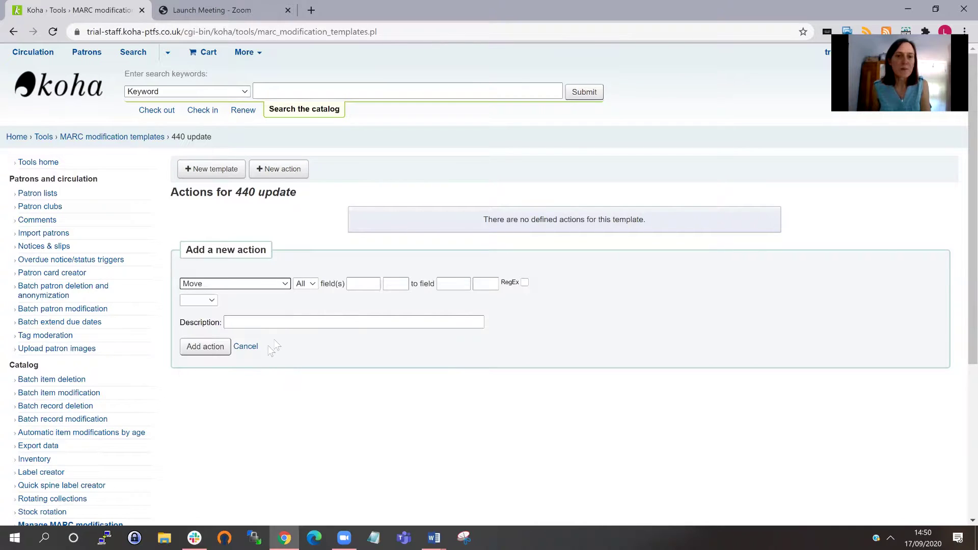
click(313, 285)
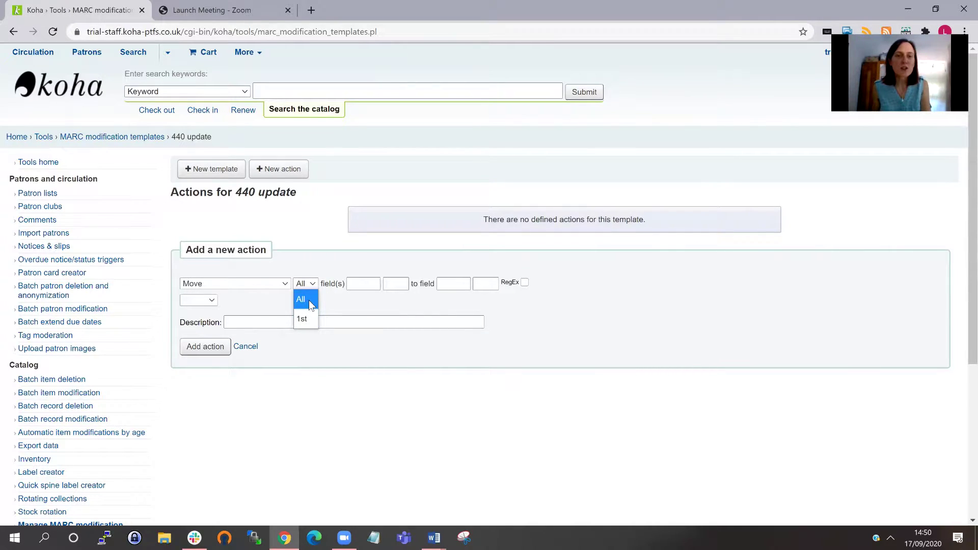
click(309, 300)
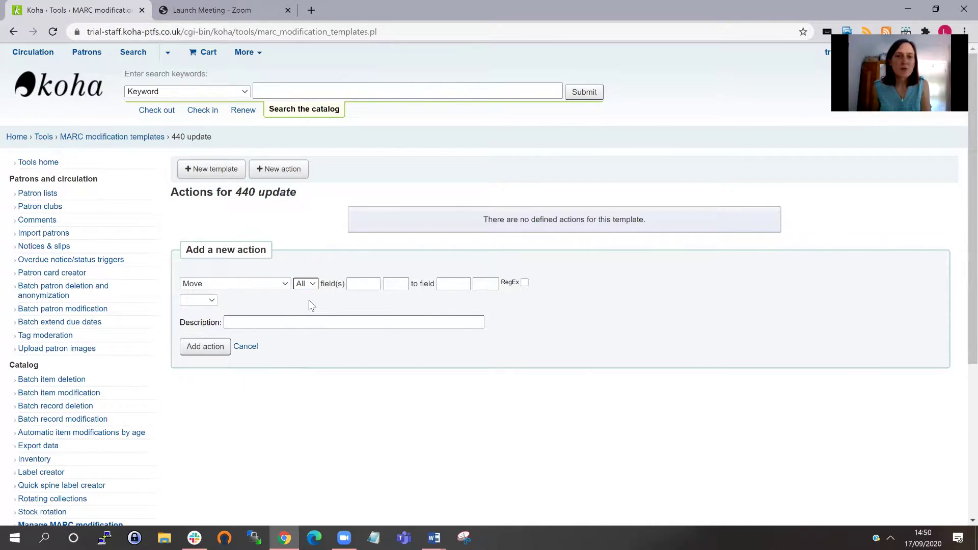
click(364, 283)
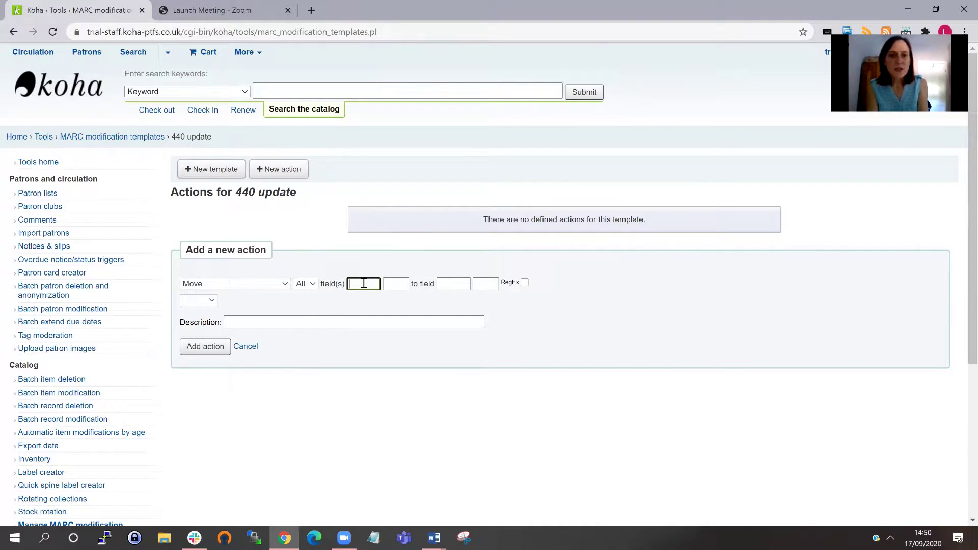
text(440)
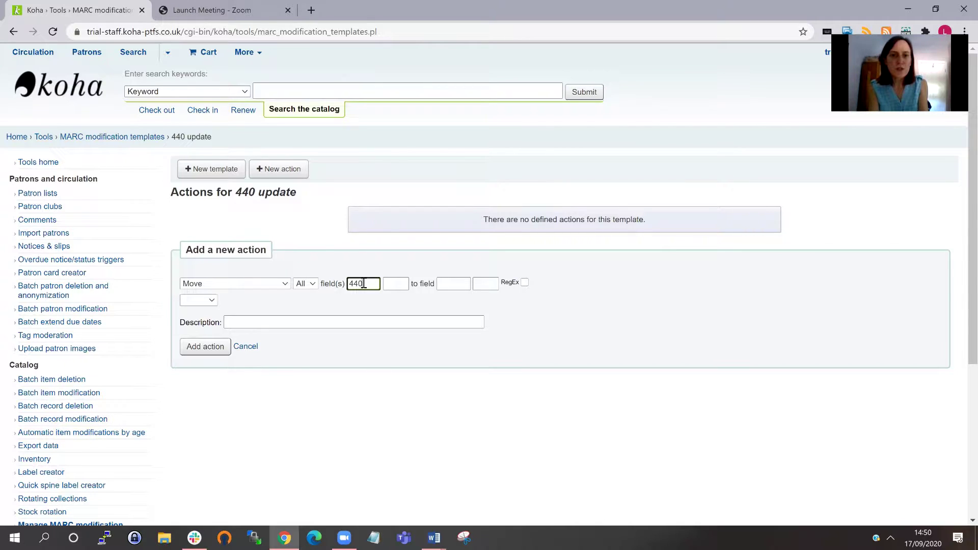
key(Tab)
text(a)
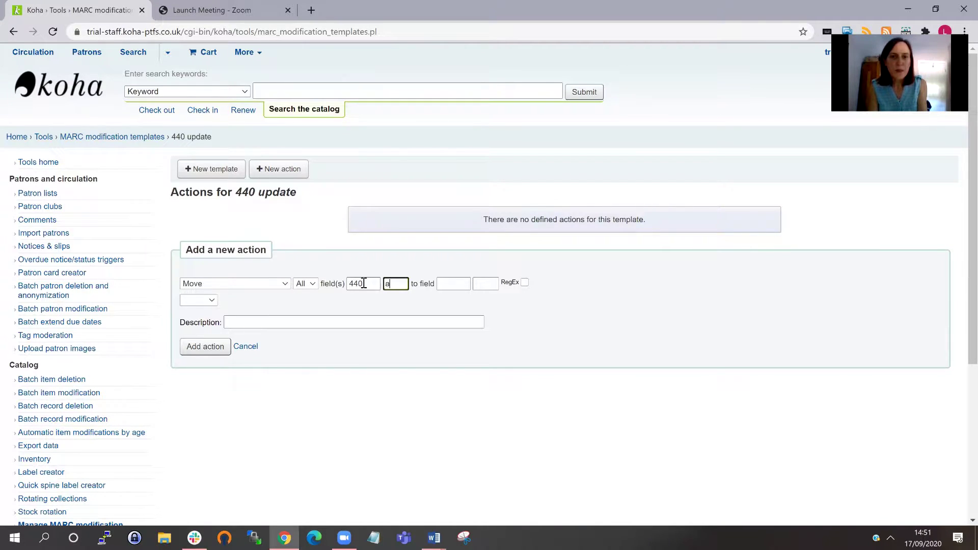
key(Tab)
text(490)
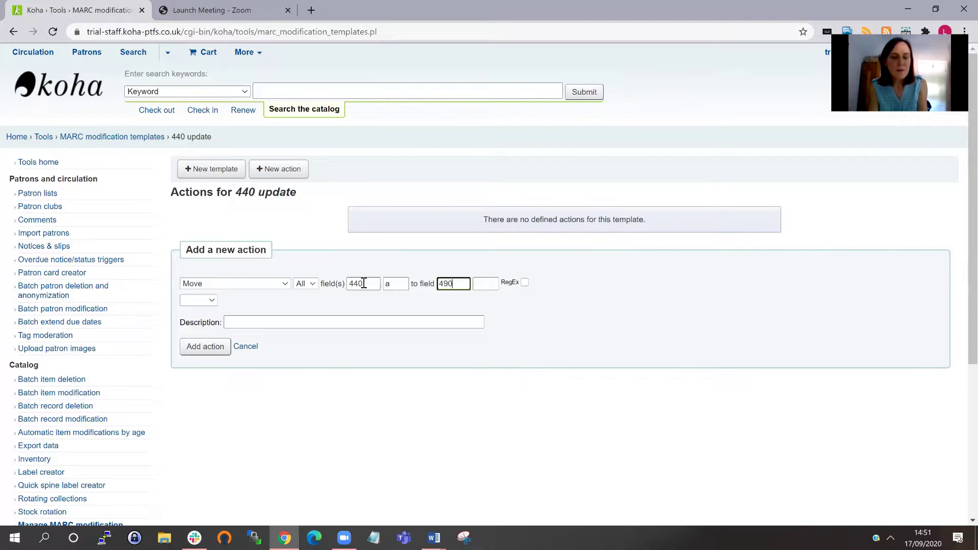
key(Tab)
text(a)
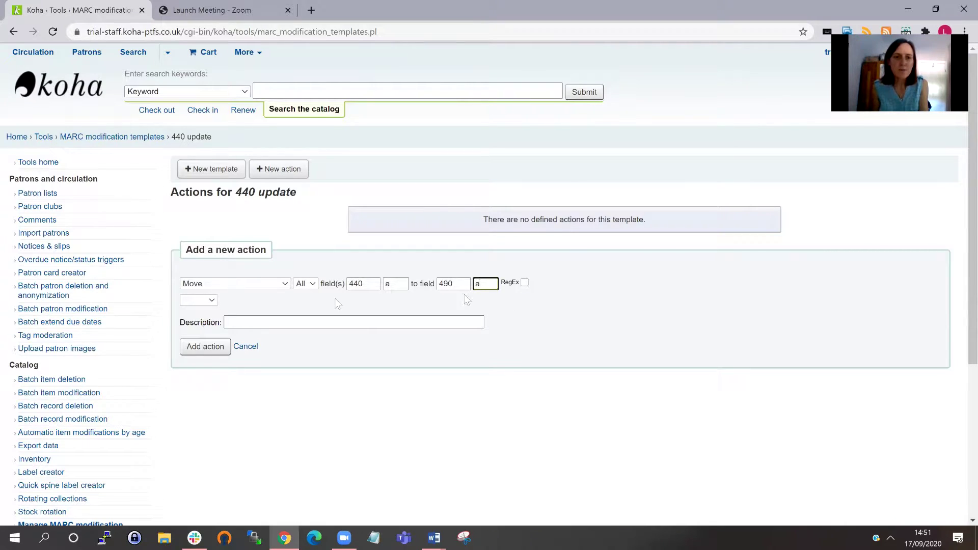
Add a condition so the action runs only if 490 $a doesn't exist.
click(214, 301)
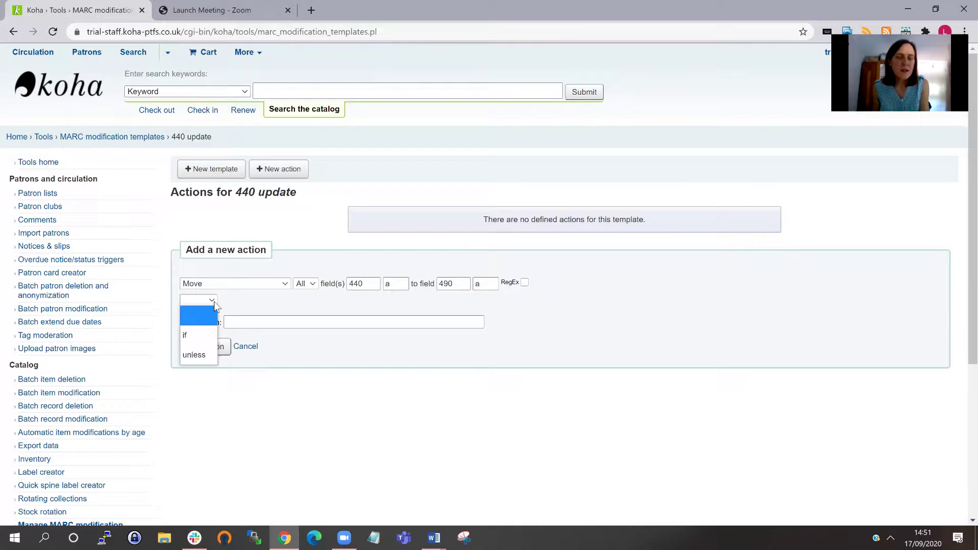
click(202, 335)
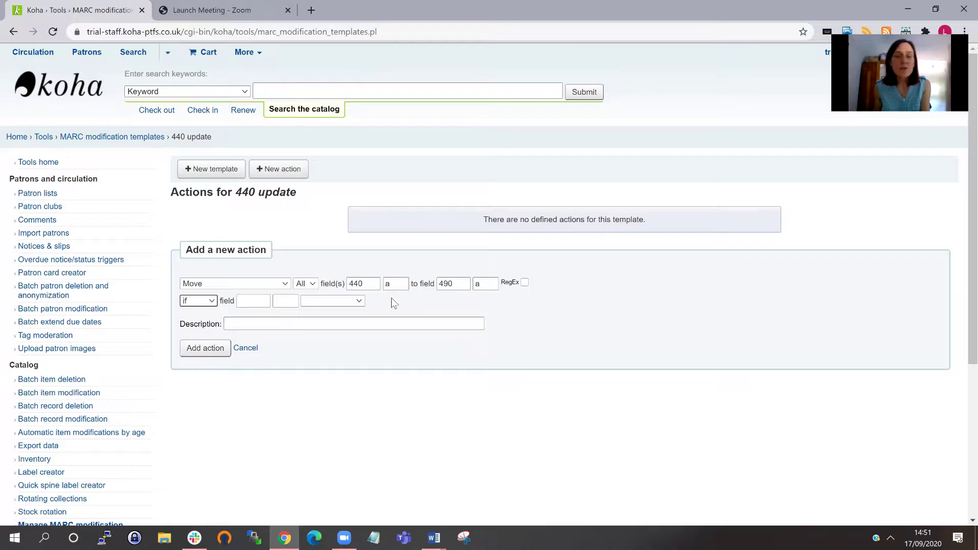
click(256, 301)
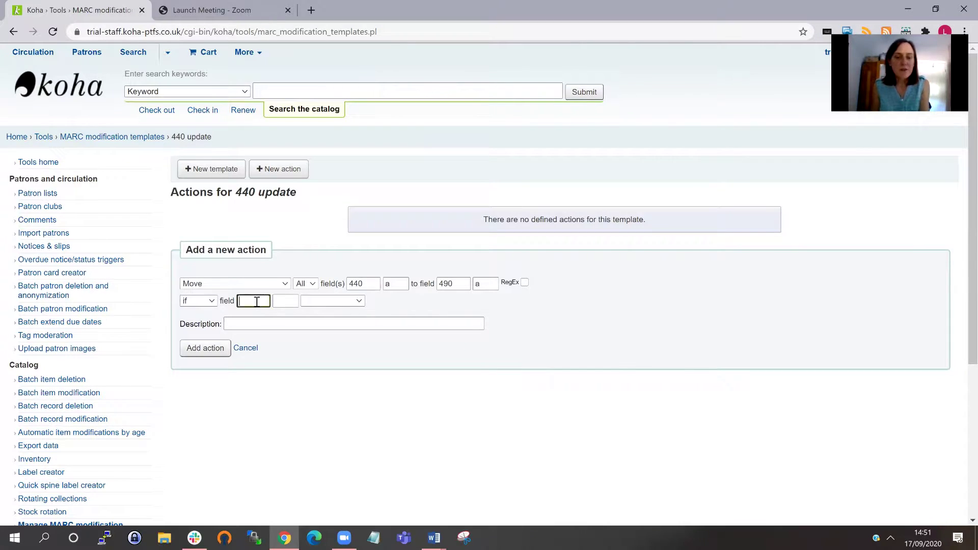
text(490)
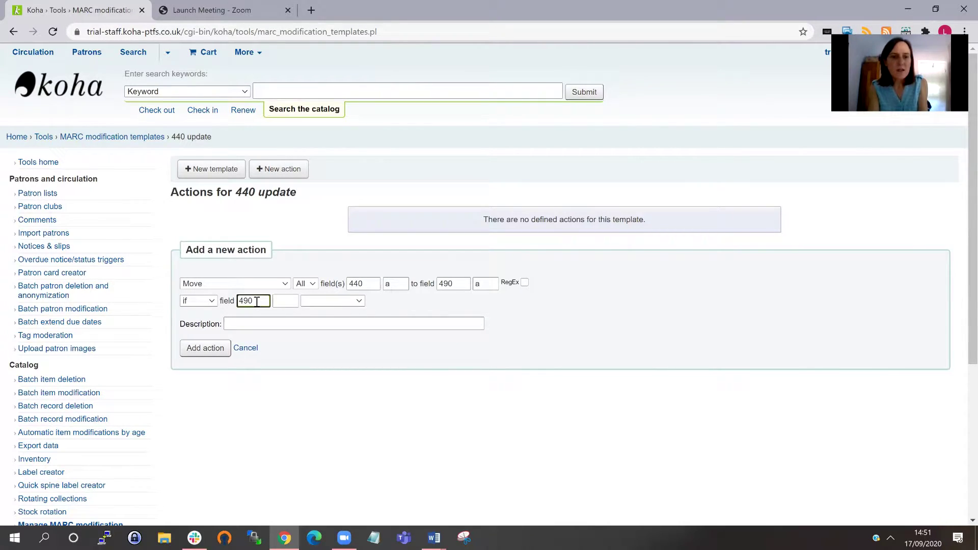
key(Tab)
text(a)
key(Tab)
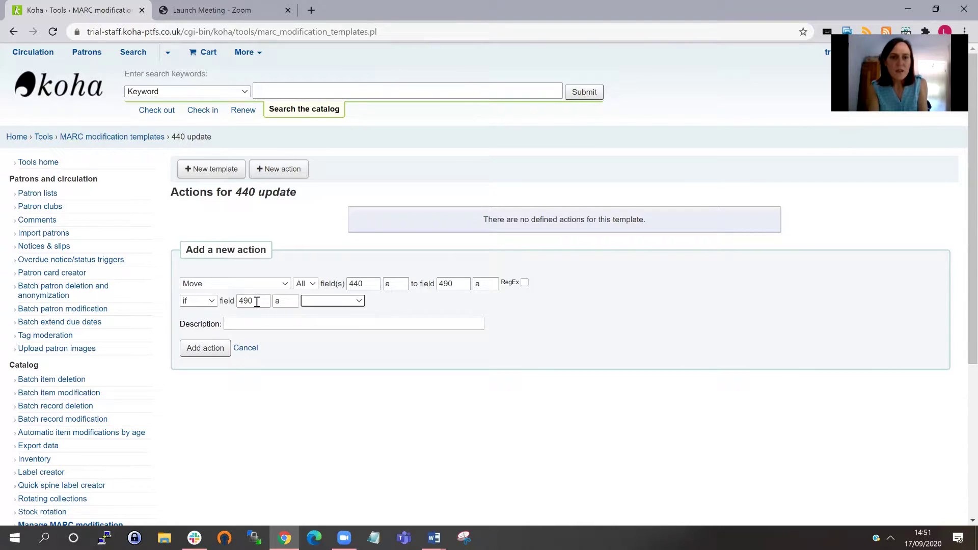
click(325, 301)
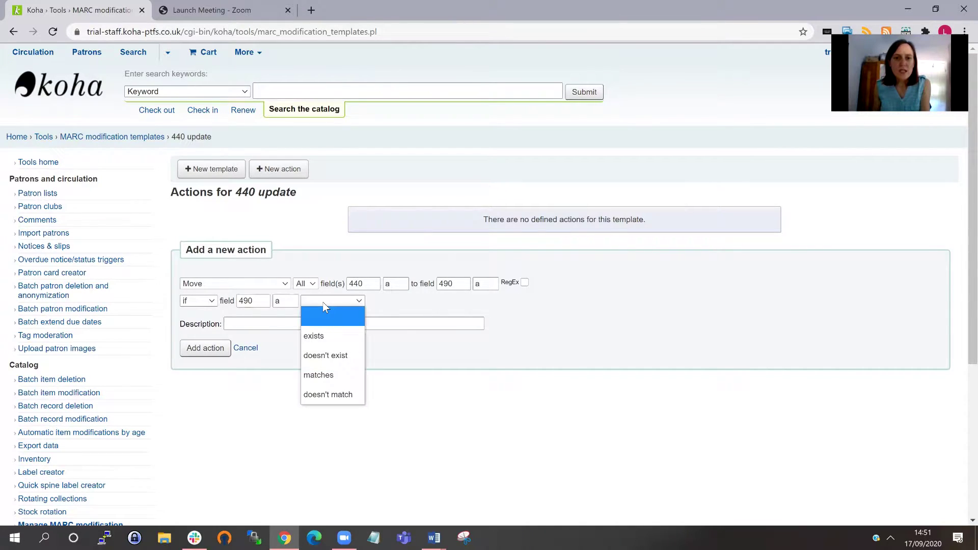
click(348, 355)
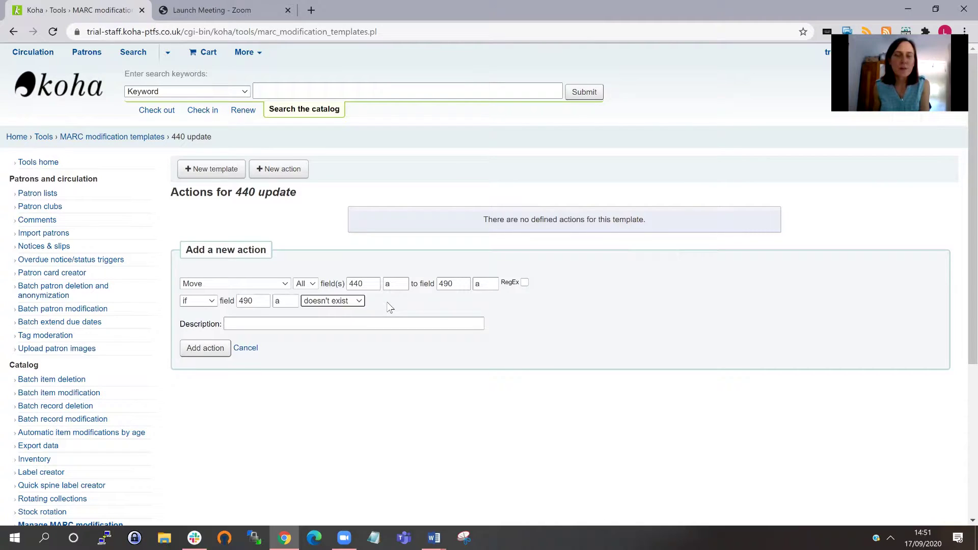
Describe the action as 'Move 440' and add it to the template.
click(355, 324)
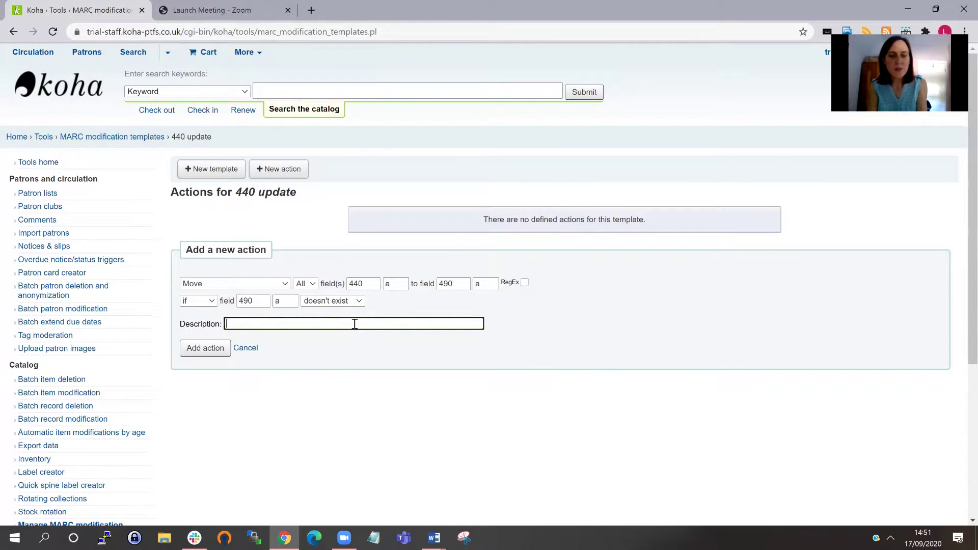
text(440)
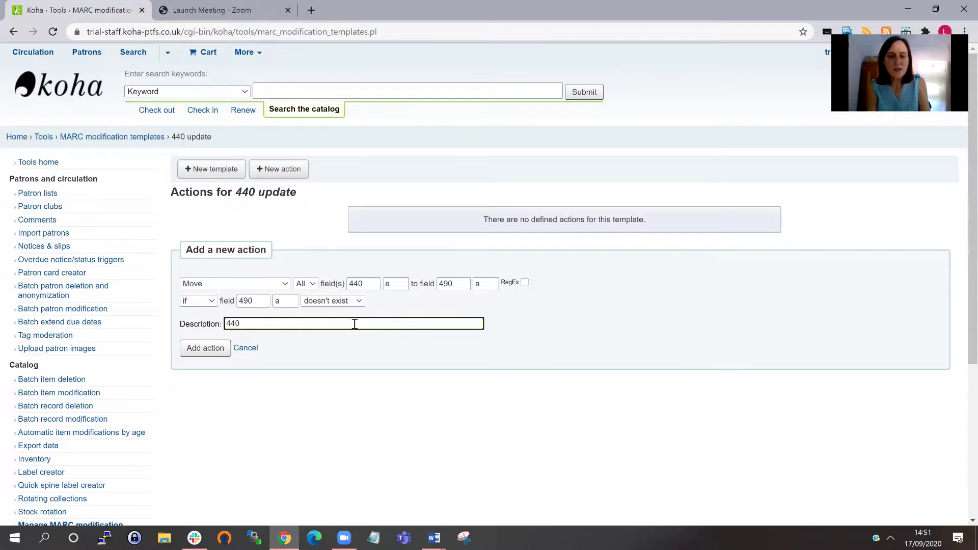
key(BackSpace)
key(BackSpace)
key(BackSpace)
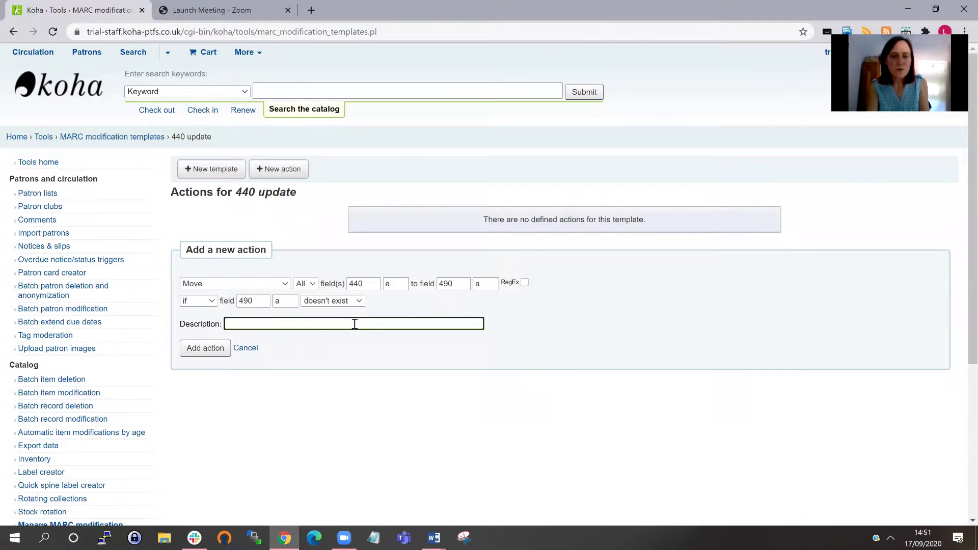
text(Move 440)
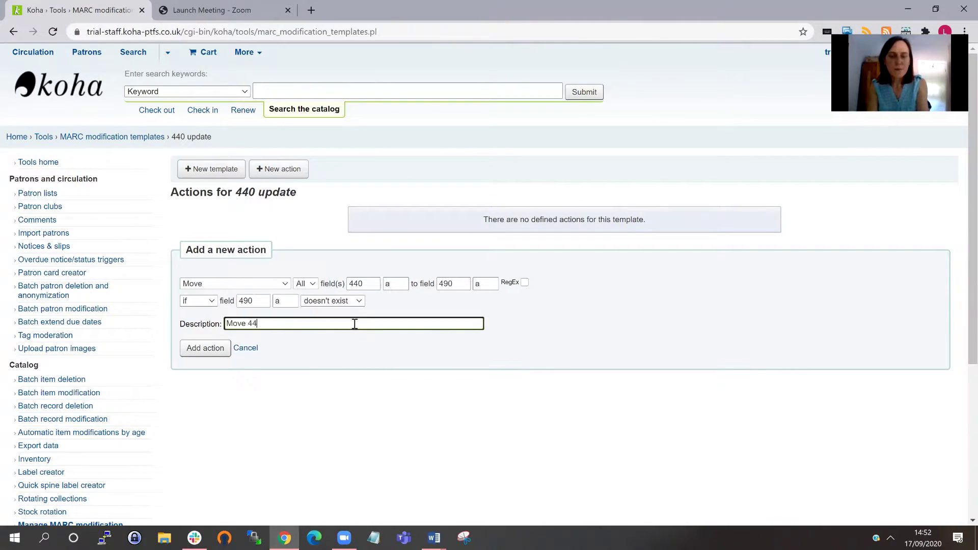
click(207, 352)
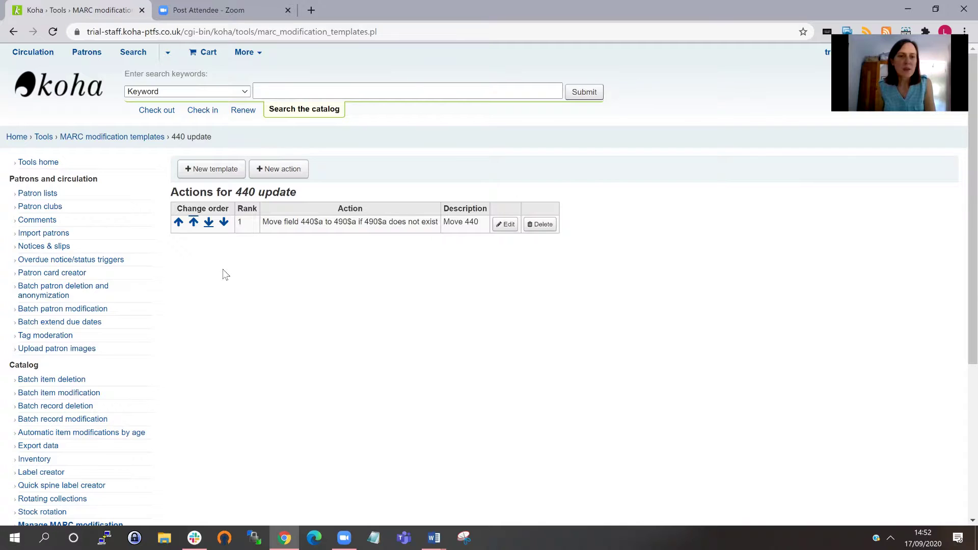
scroll(226, 275, down, 1)
Return to the MARC modification templates list, then open Batch record modification.
click(75, 467)
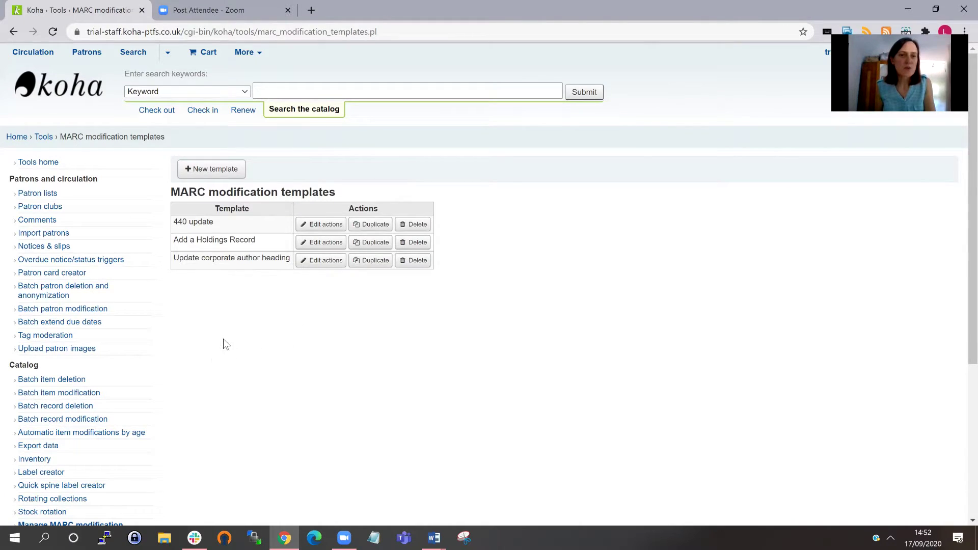
click(91, 422)
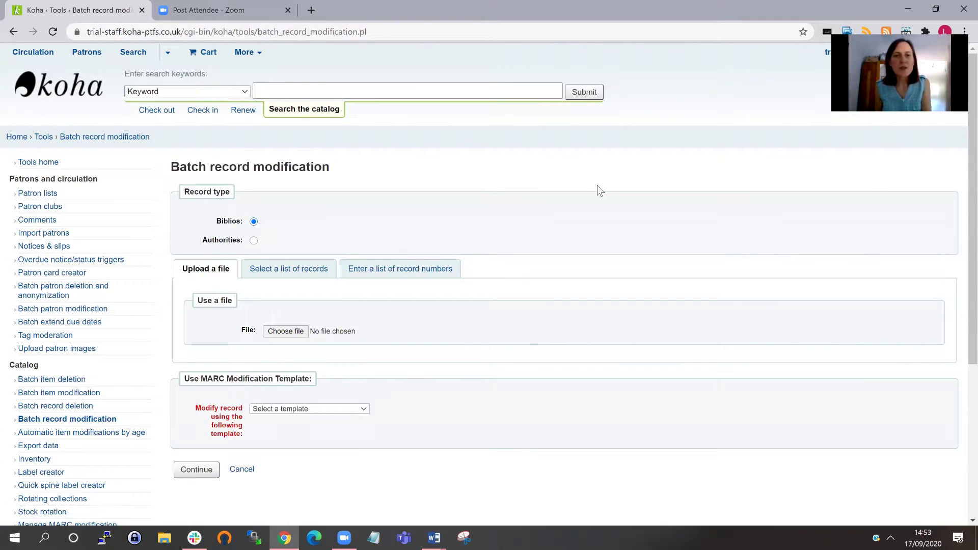
Look through the saved-list and record-number options for selecting bibliographic records.
scroll(655, 170, down, 1)
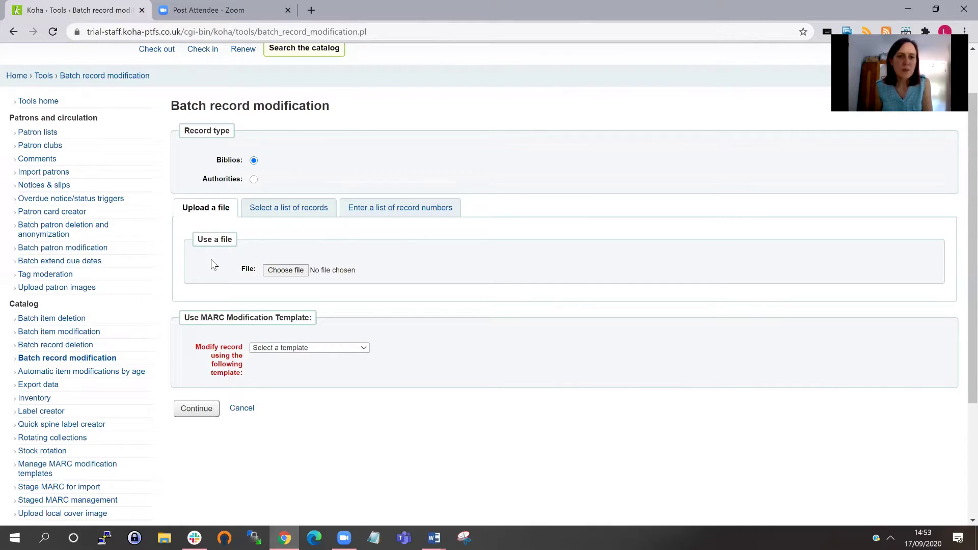
click(299, 210)
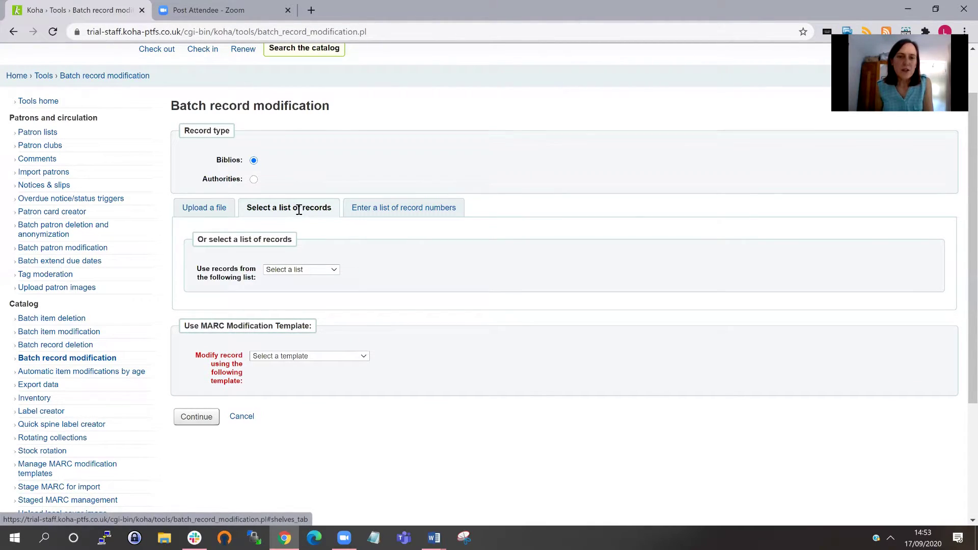
click(313, 274)
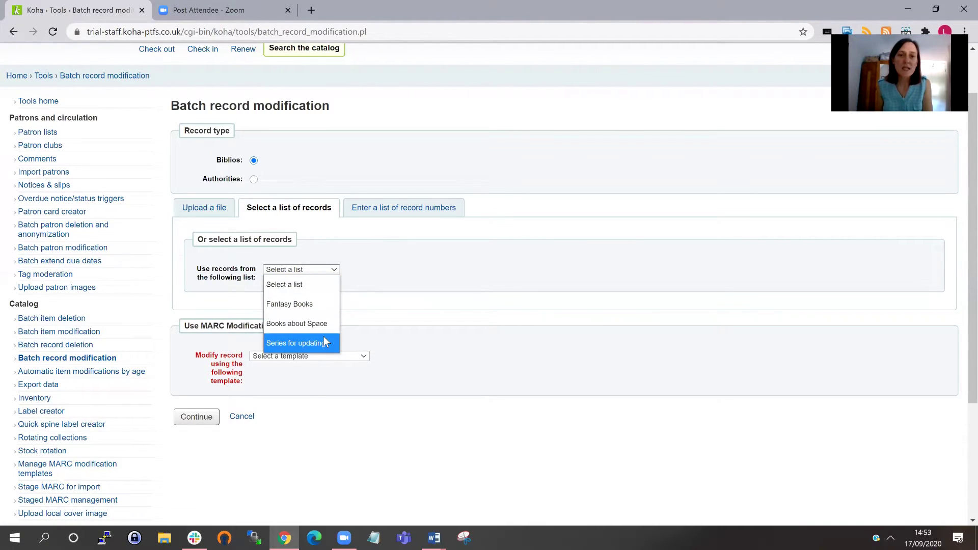
click(391, 211)
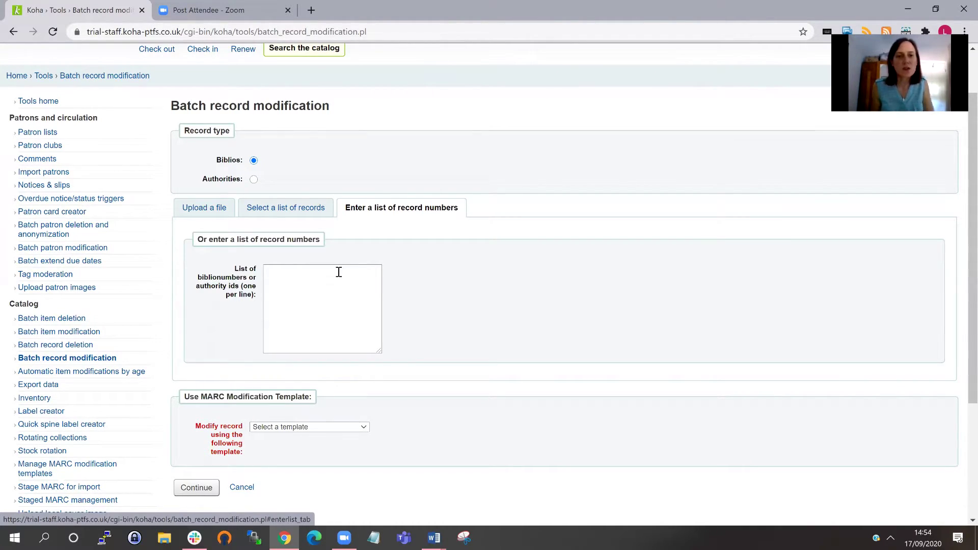
Choose the 'Series for updating' list with the '440 update' template and continue.
click(295, 216)
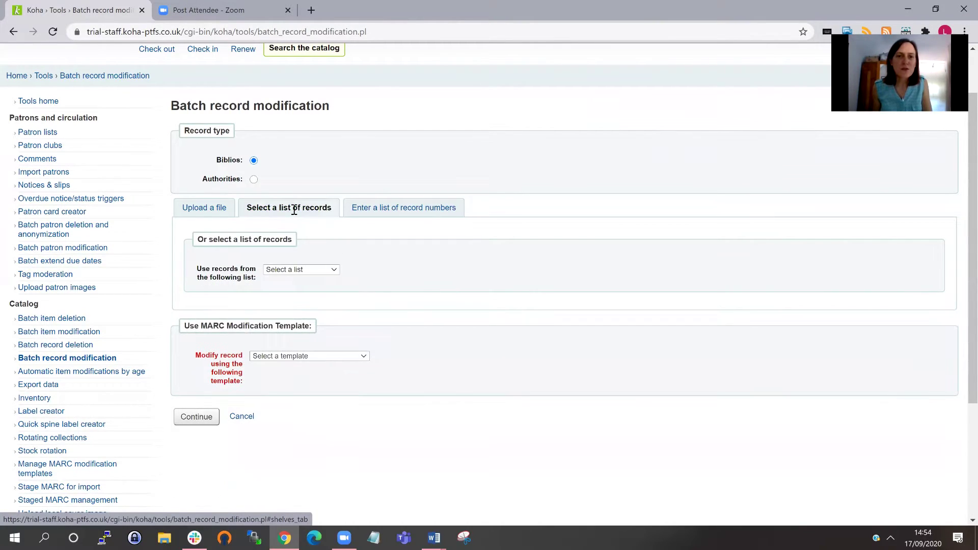
click(325, 271)
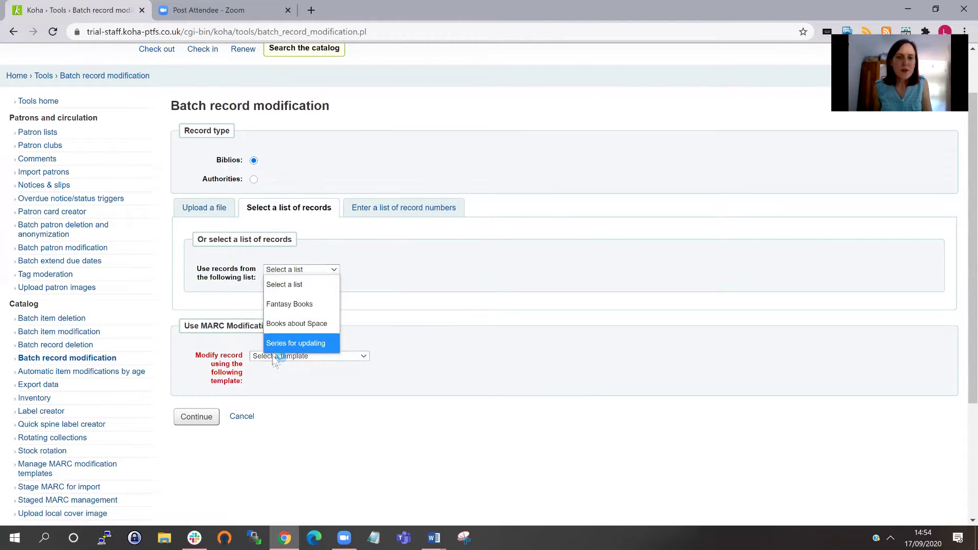
click(309, 345)
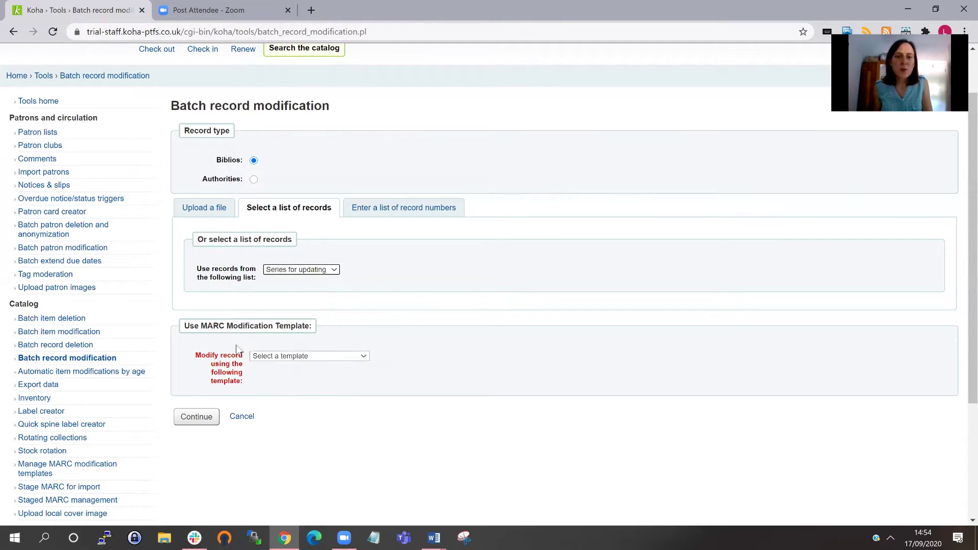
click(343, 357)
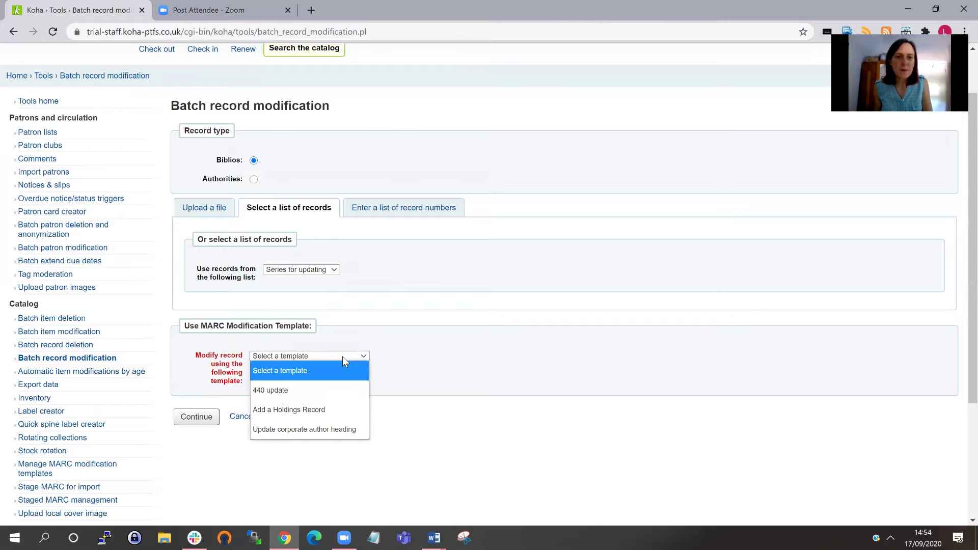
click(280, 392)
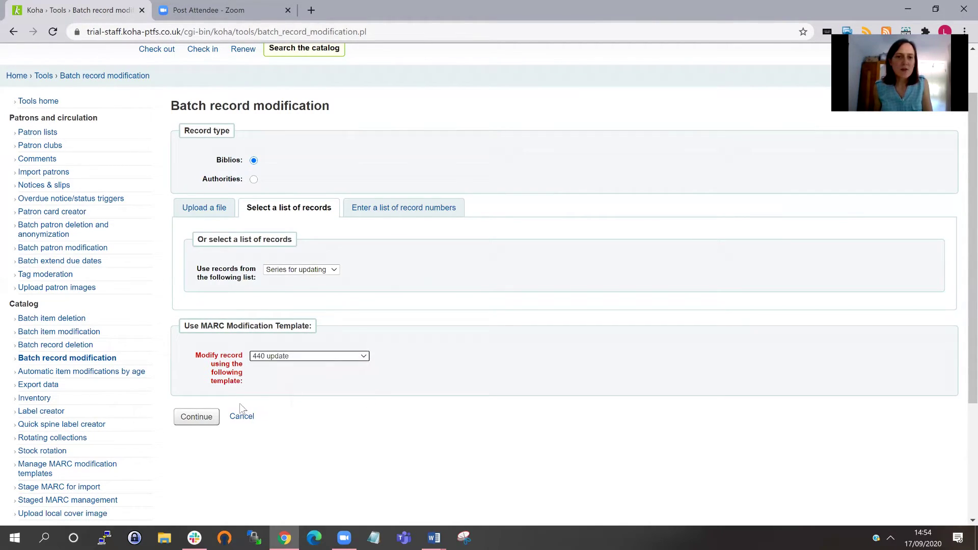
click(198, 423)
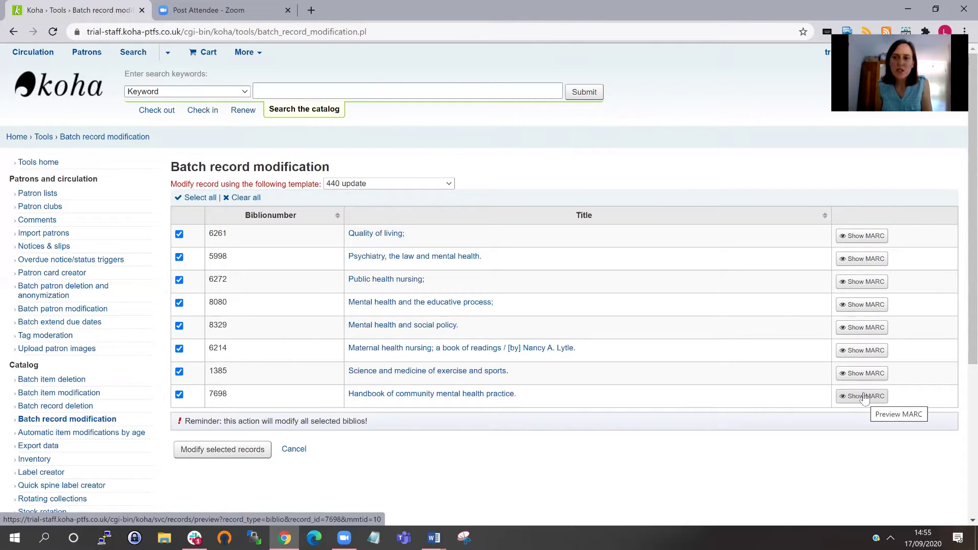
Preview record 7698's modified MARC to confirm its series in 490 $a.
click(865, 397)
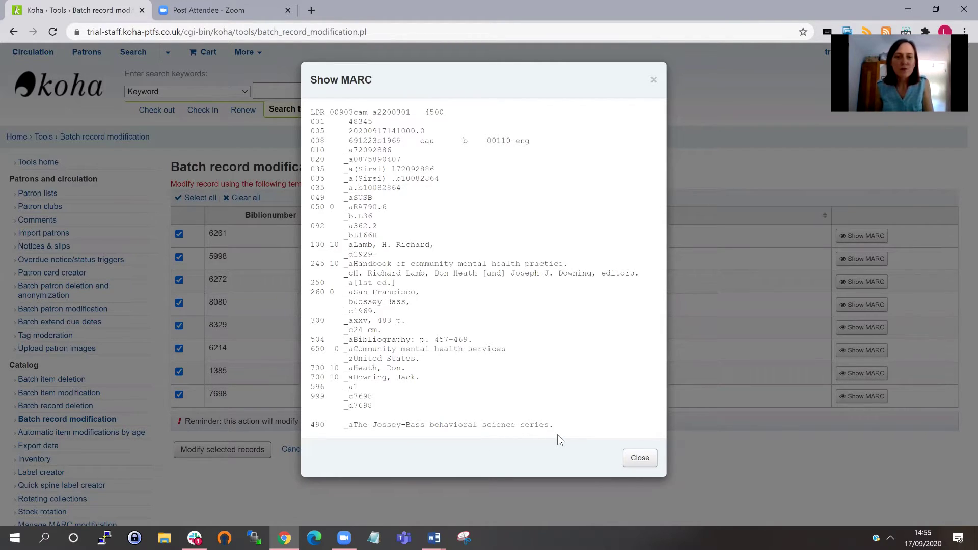
click(640, 459)
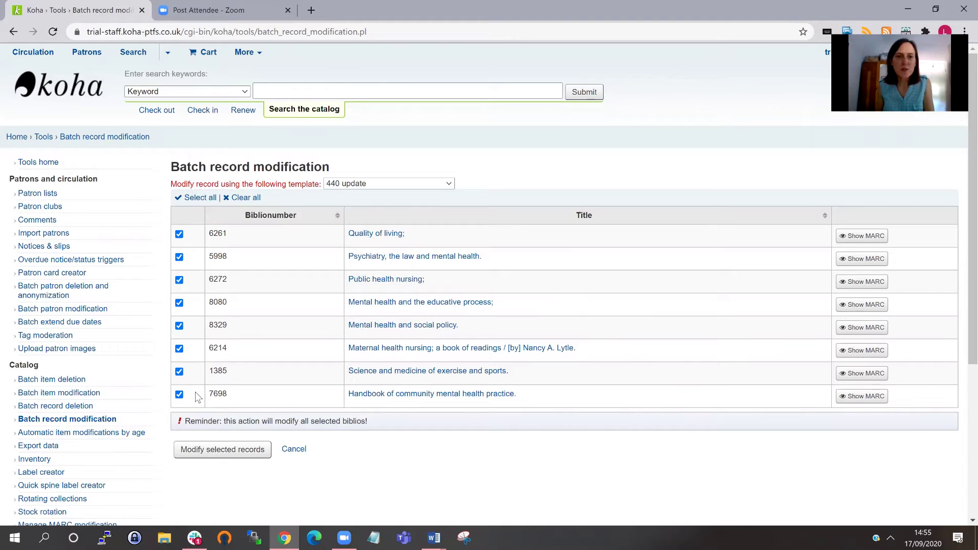
Modify all eight selected records, then bring up link options for record 8329.
click(228, 451)
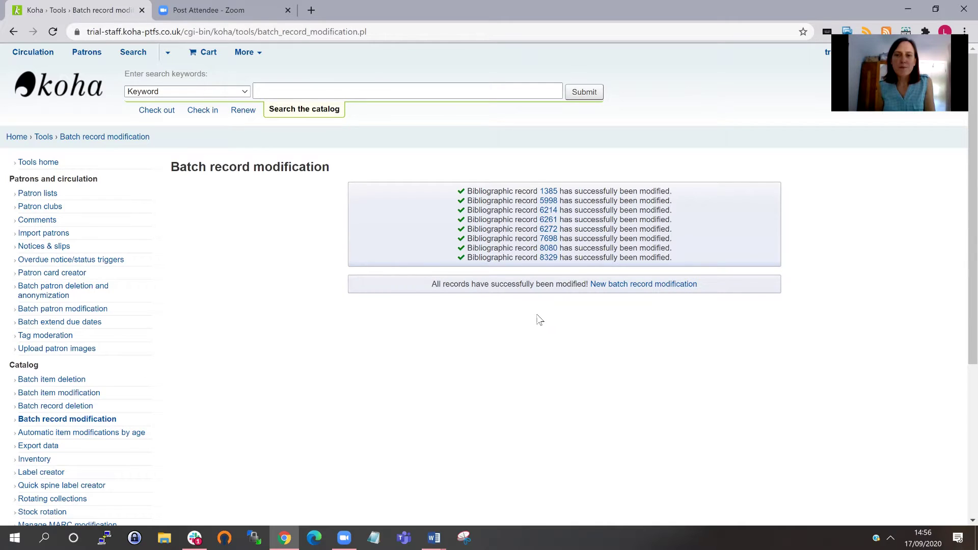
right_click(554, 259)
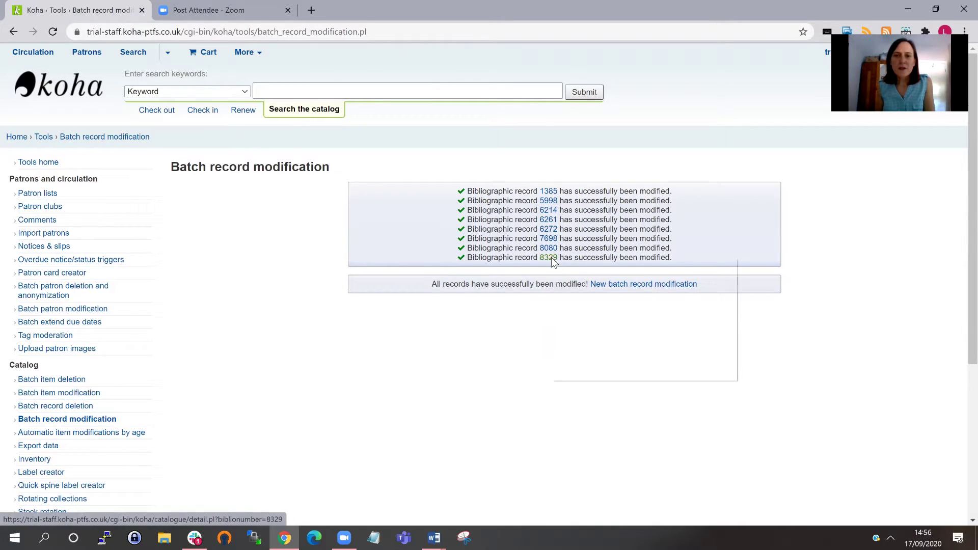
Open record 8329 in a new tab and confirm its MARC shows 490 $a Prentice-Hall series in social policy.
click(589, 268)
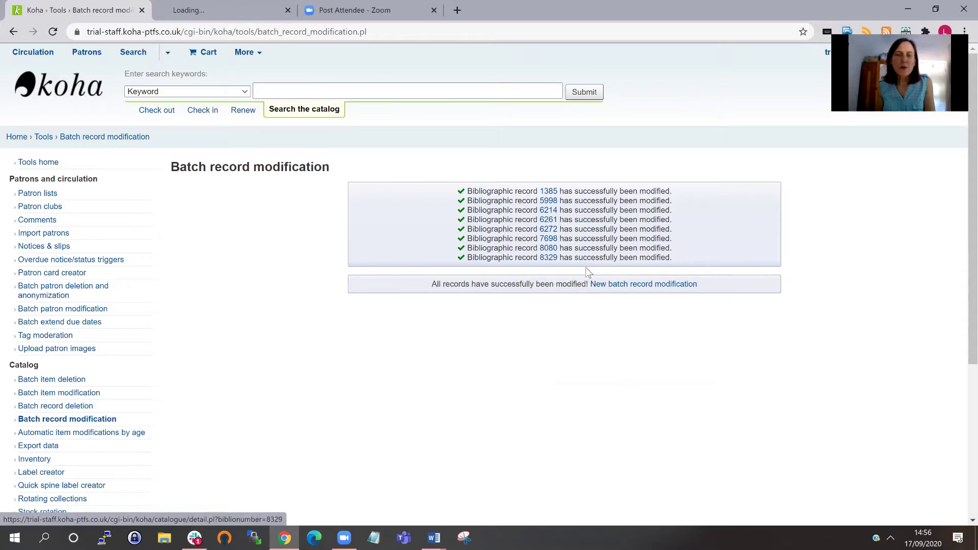
click(237, 11)
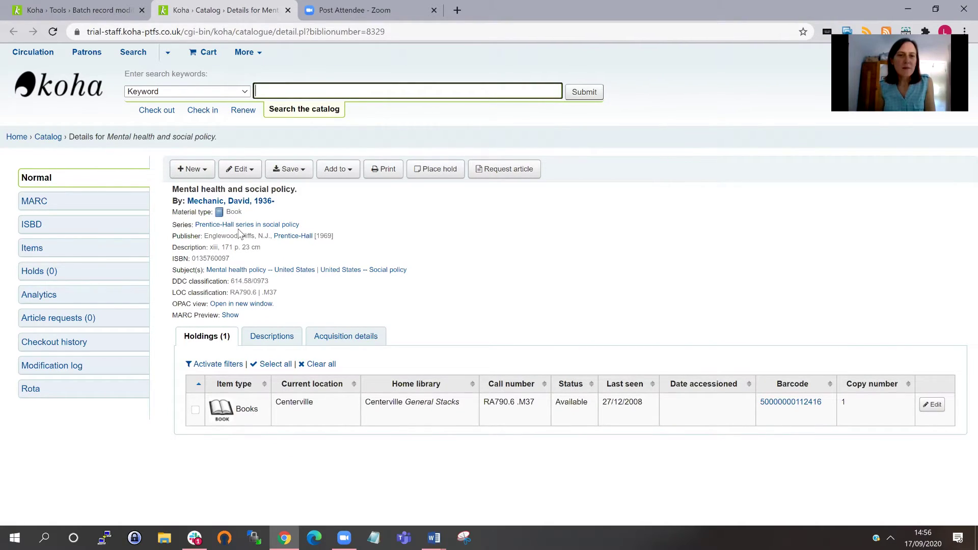
click(232, 315)
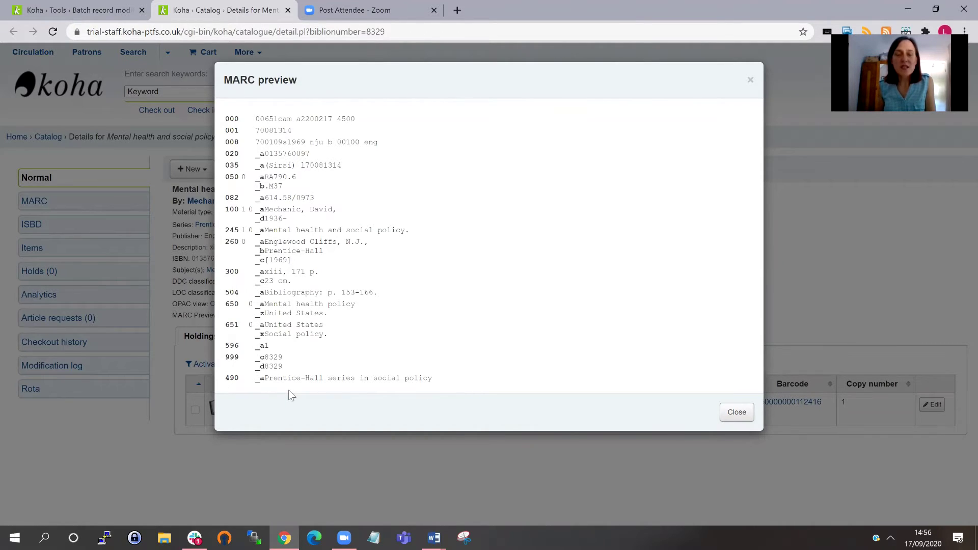
click(738, 413)
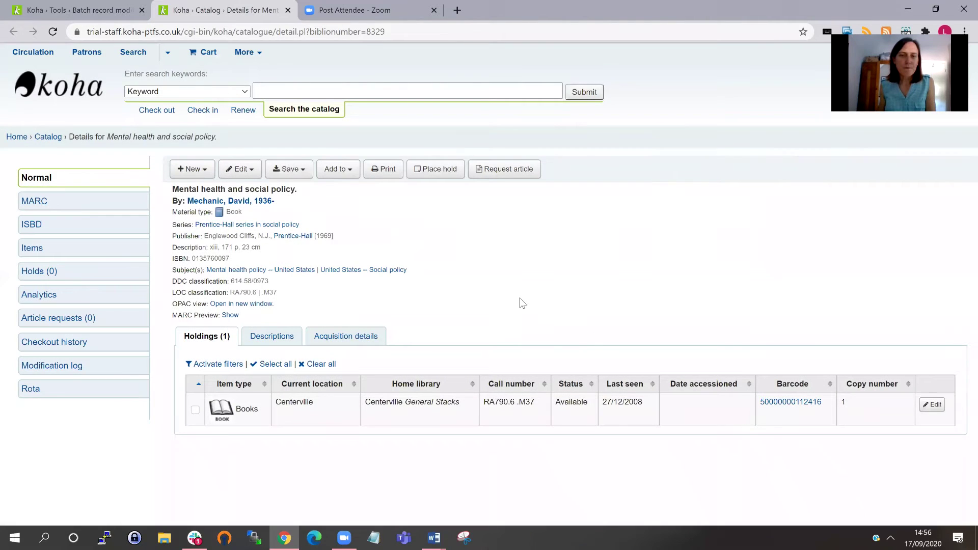
Return to the Batch record modification tab and review the modification results.
click(71, 12)
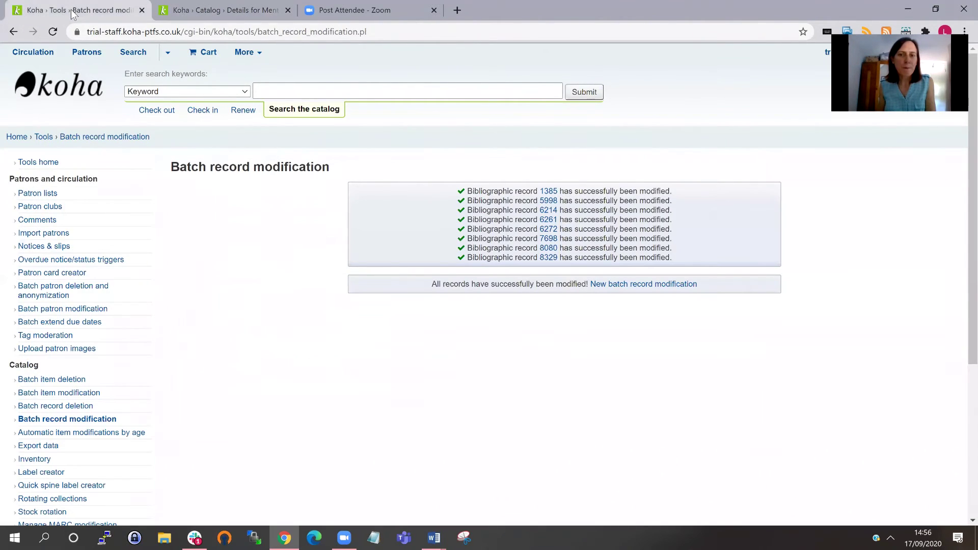
scroll(151, 250, down, 1)
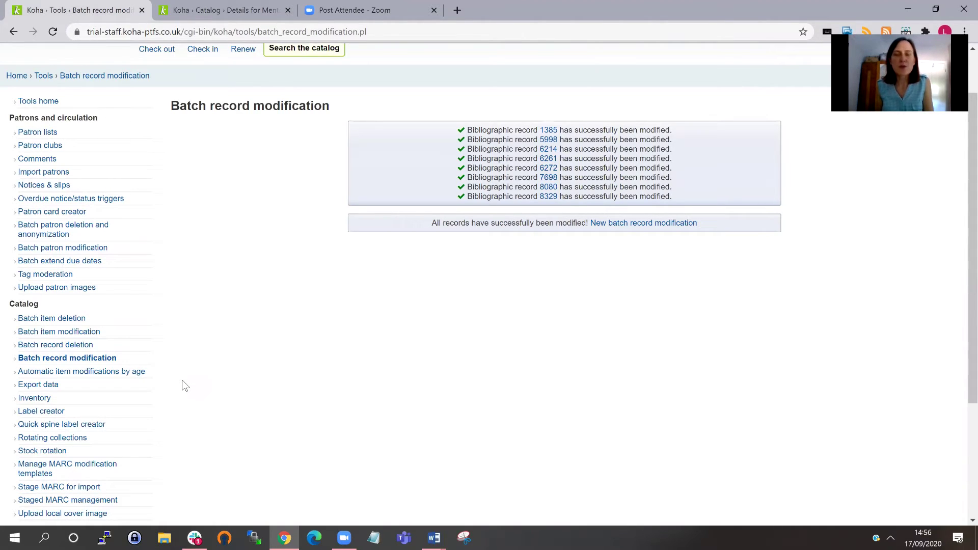
scroll(194, 395, down, 1)
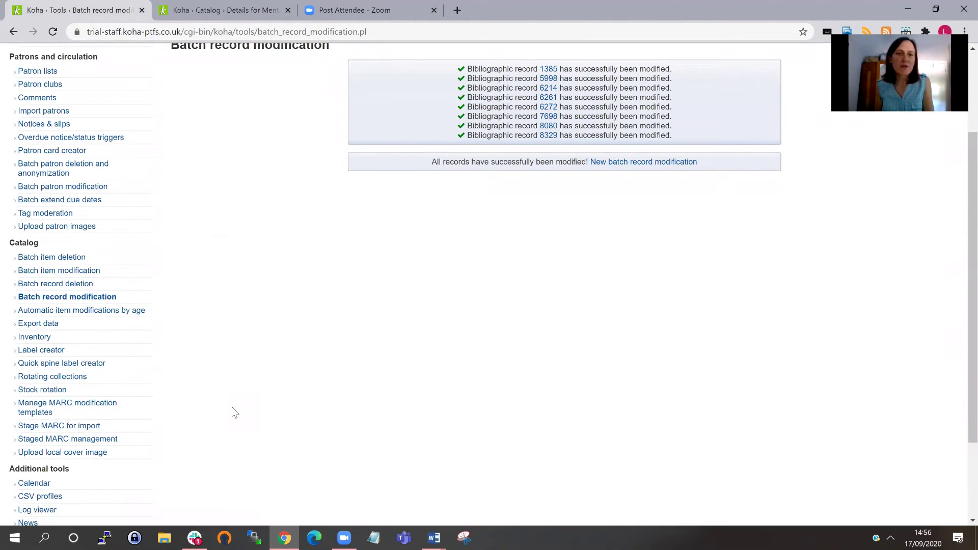
scroll(111, 252, up, 2)
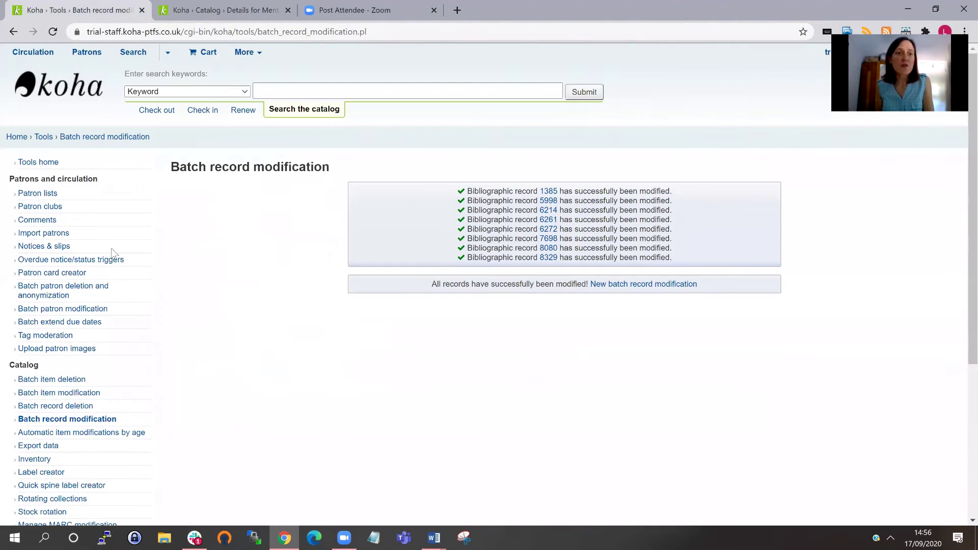
Go to the Tools home page and open Stage MARC records for import.
click(45, 137)
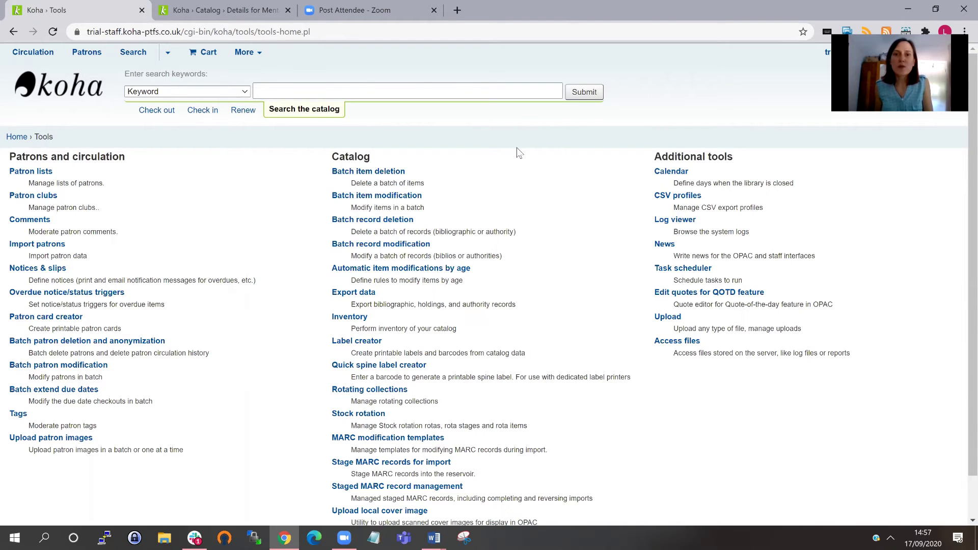
scroll(521, 142, down, 1)
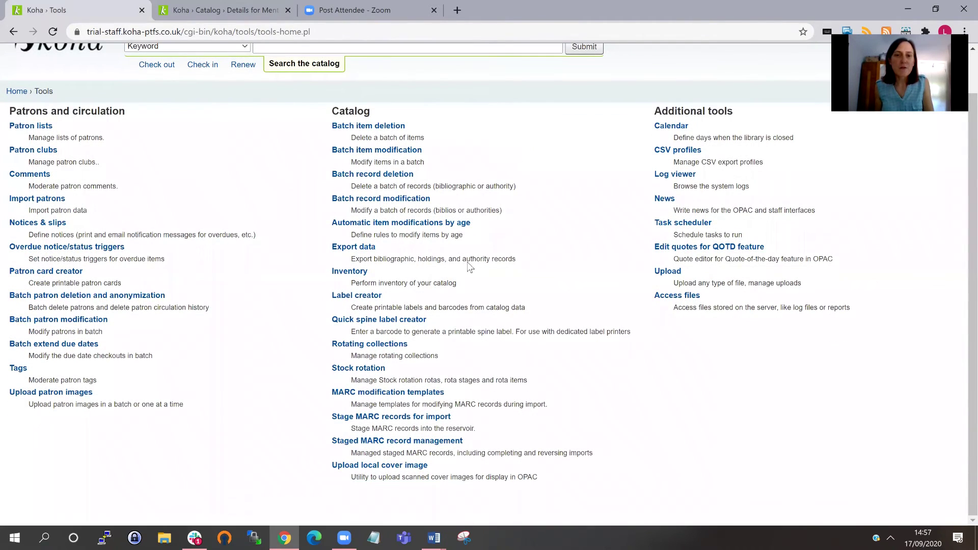
click(399, 422)
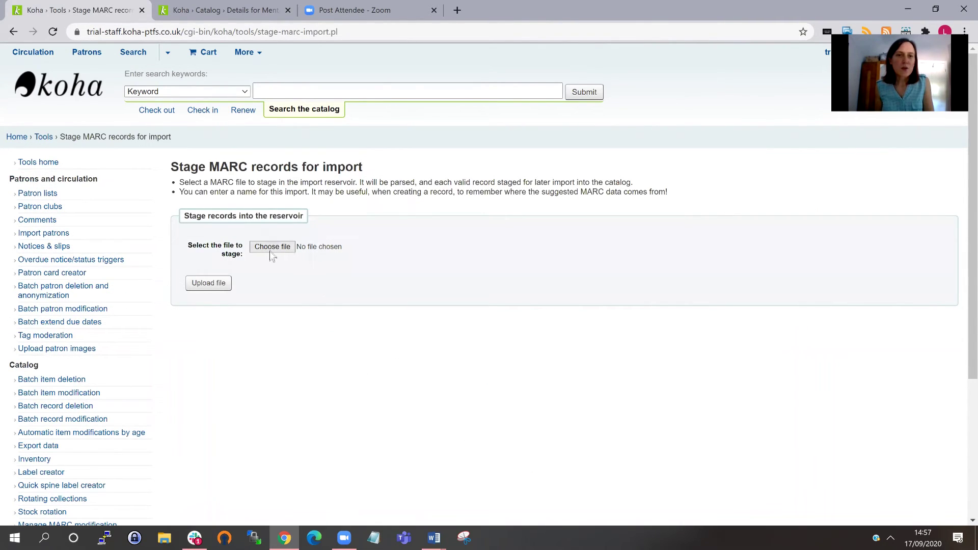
Choose bibkoha1.mrc and upload it for staging.
click(273, 247)
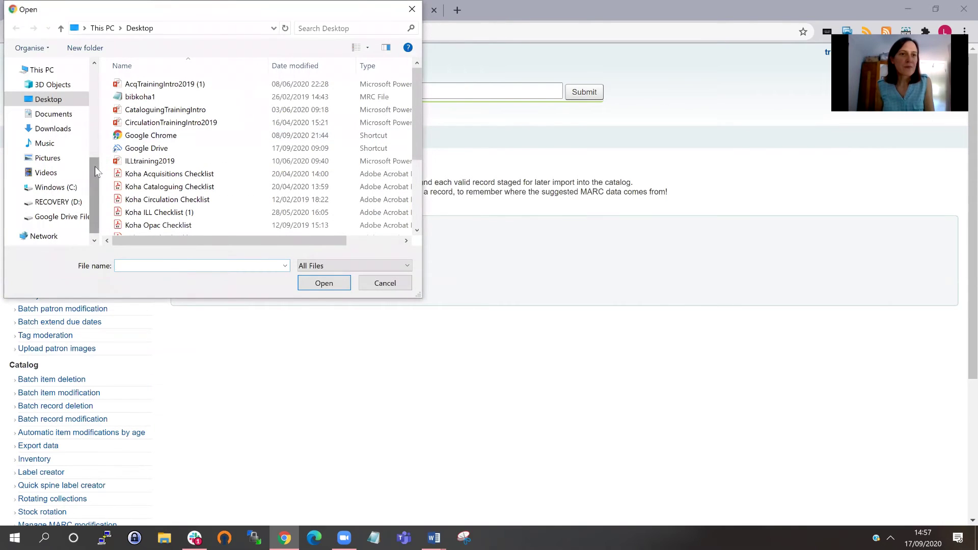
drag(95, 166, 92, 102)
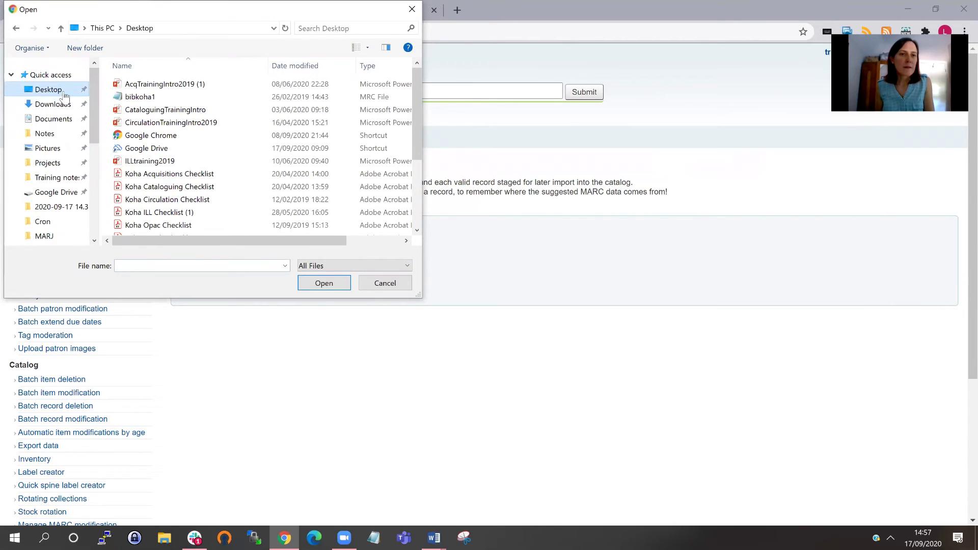
click(140, 97)
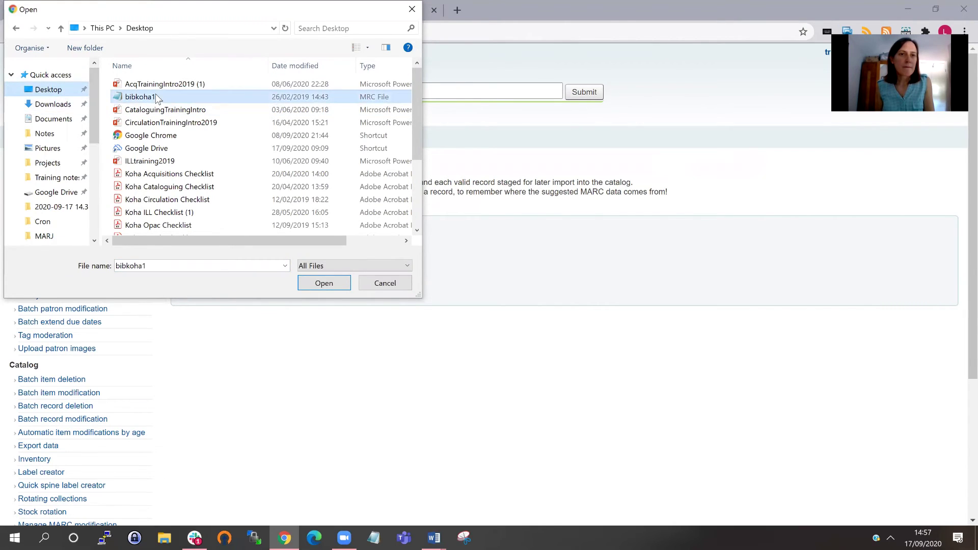
click(322, 283)
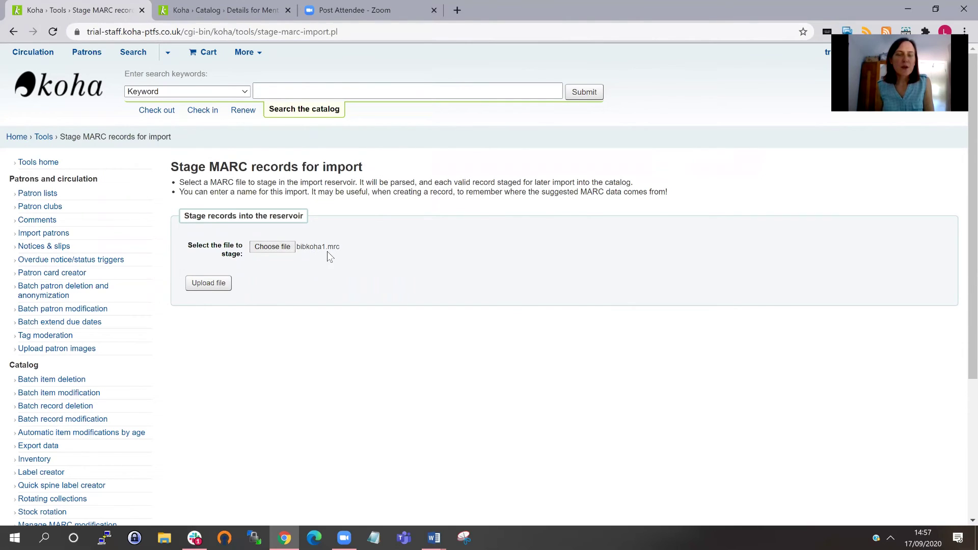
click(209, 283)
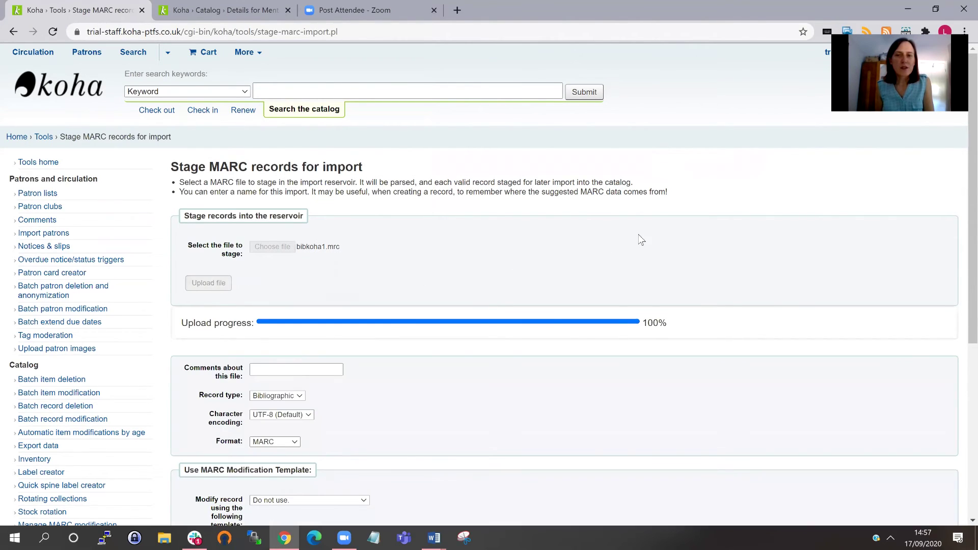
scroll(671, 235, down, 5)
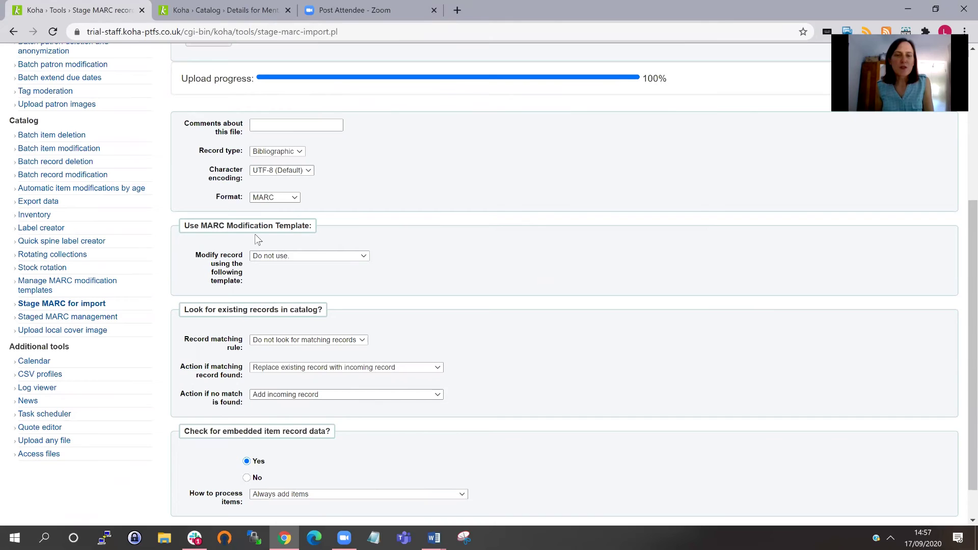
Check that the Modify record template dropdown offers 440 update, leaving Do not use selected.
click(285, 256)
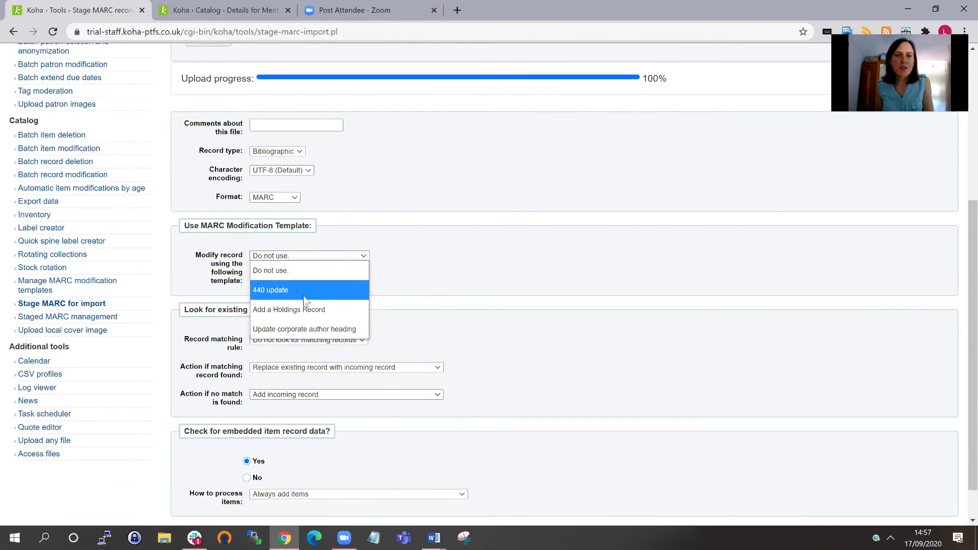
click(512, 263)
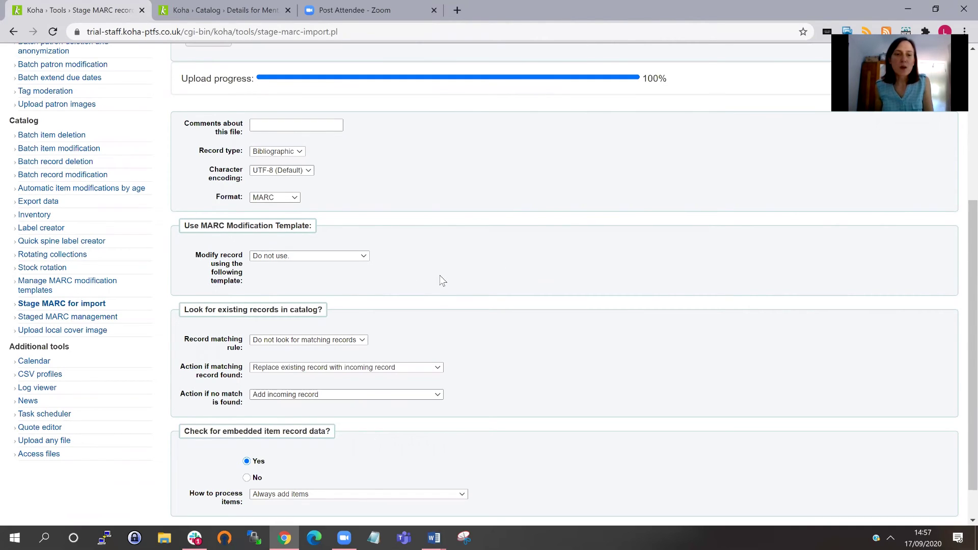
scroll(441, 279, down, 1)
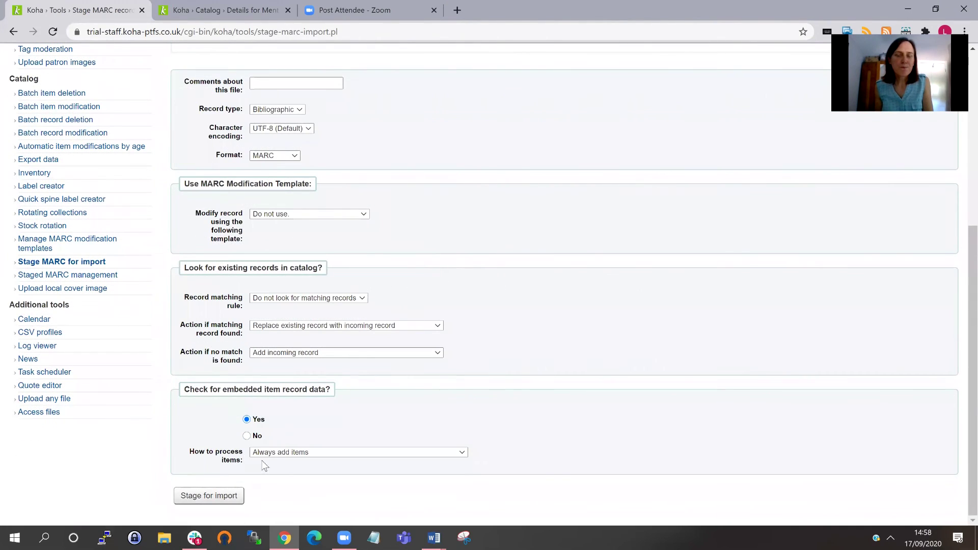
scroll(424, 407, up, 4)
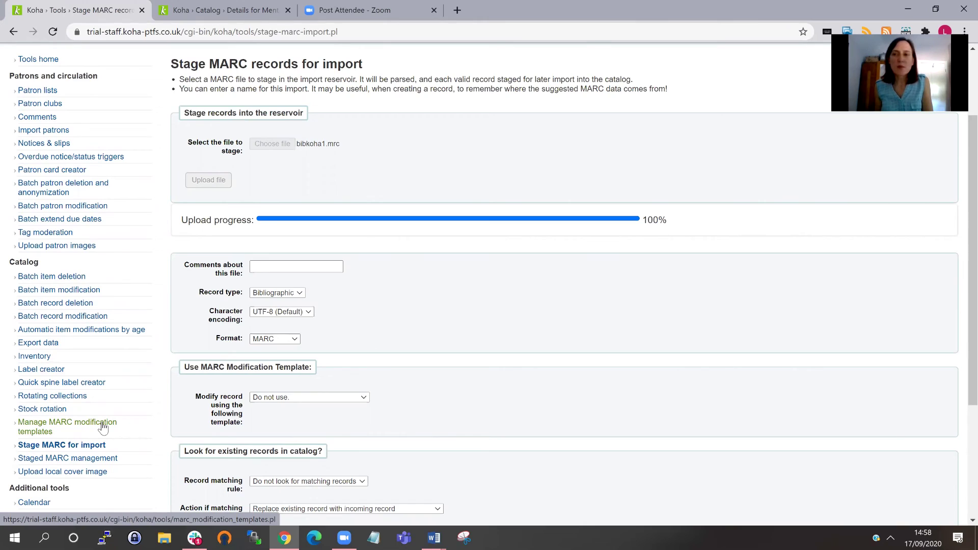
Open Manage MARC modification templates from the left Tools menu.
click(103, 428)
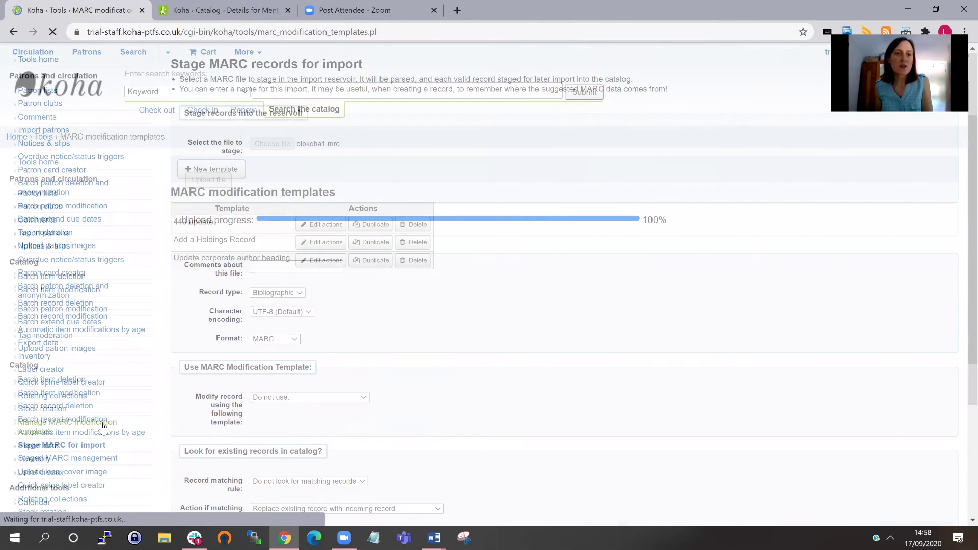